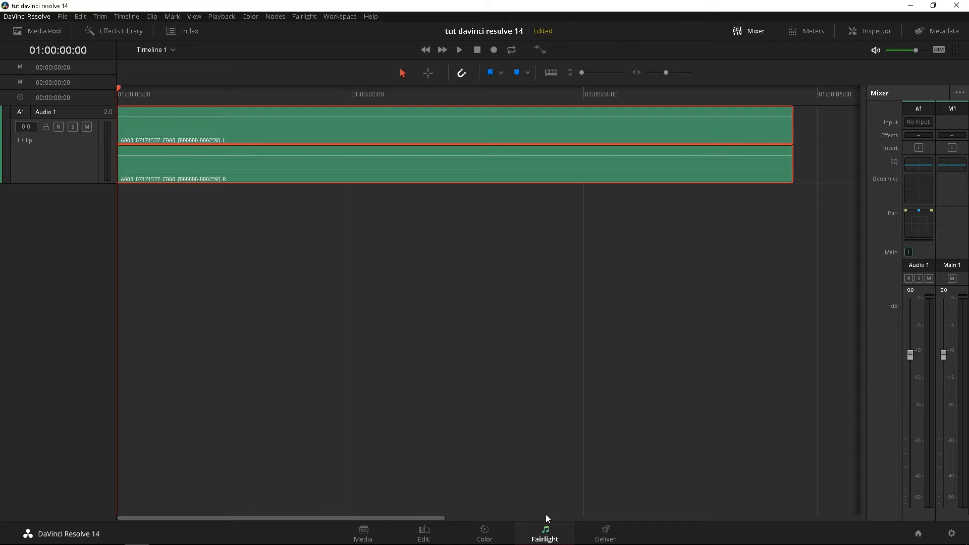
Reset the UI layout to its default and look over the Media Pool, leaving it hidden
{"action": "left_click", "coordinate": [341, 17]}
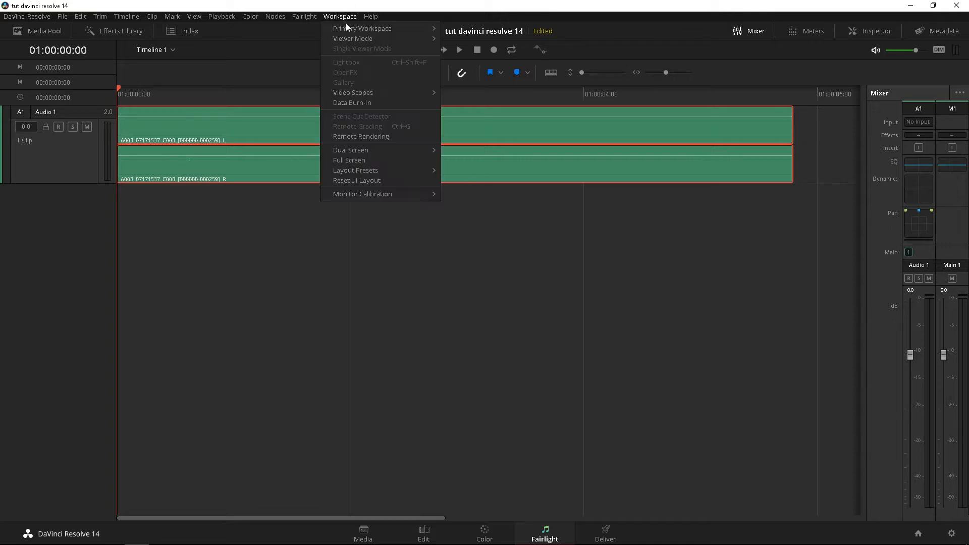
{"action": "left_click", "coordinate": [390, 181]}
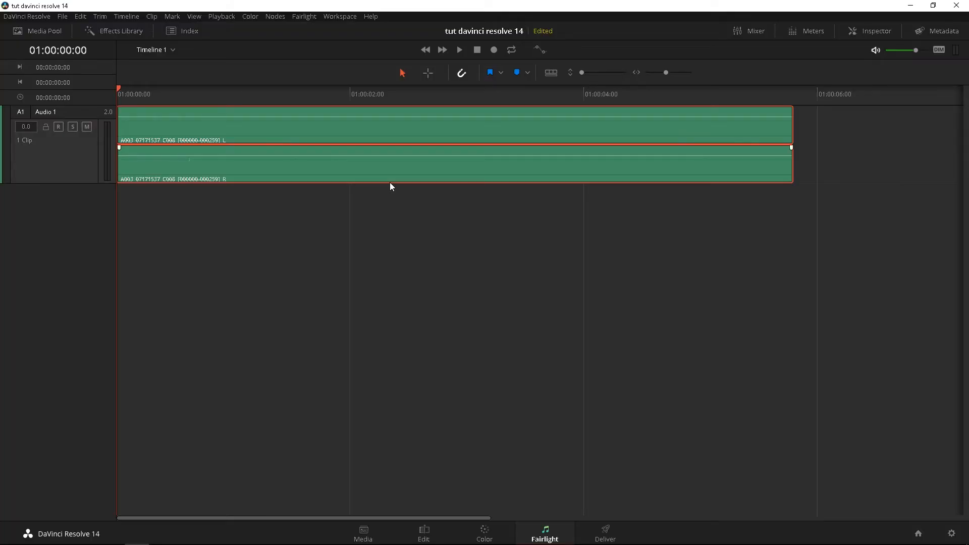
{"action": "left_click", "coordinate": [59, 28]}
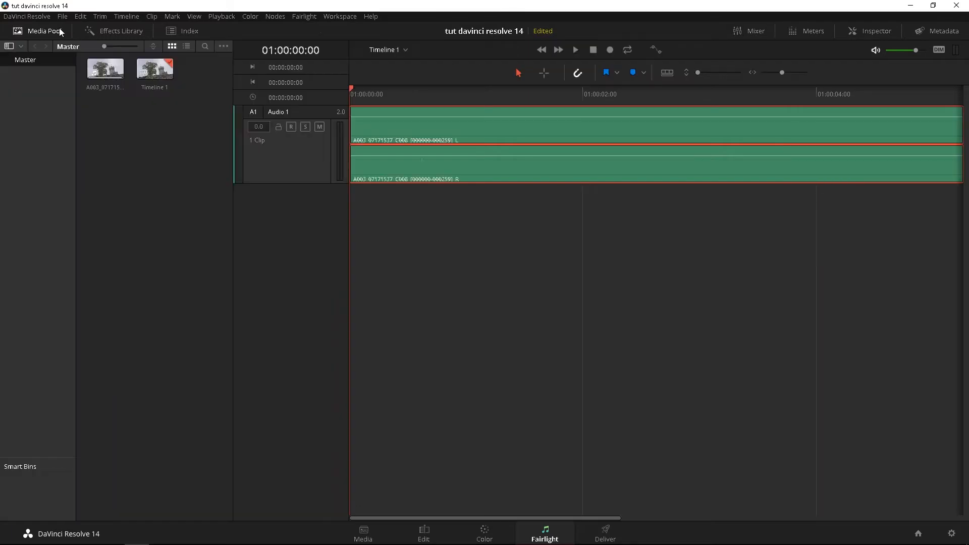
{"action": "left_click", "coordinate": [59, 28]}
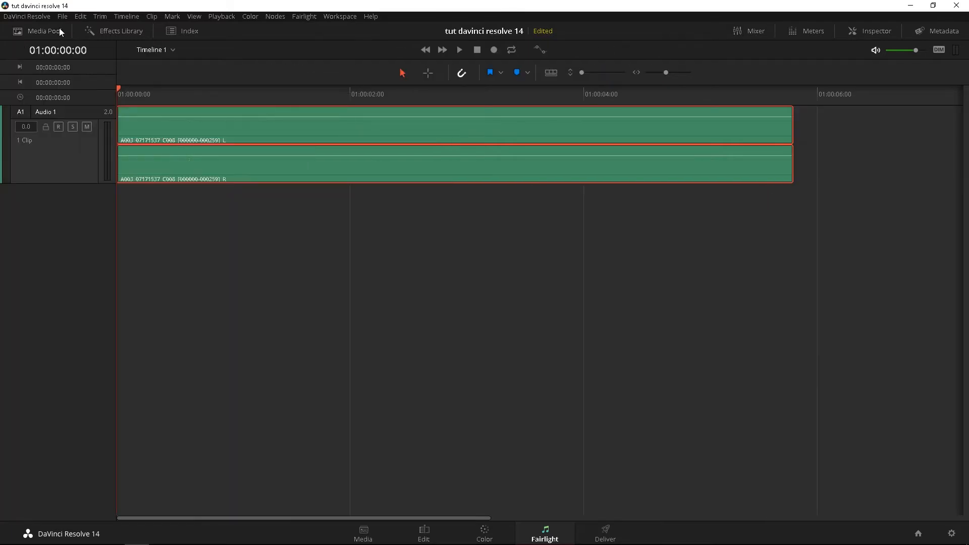
{"action": "left_click", "coordinate": [59, 28]}
{"action": "left_click", "coordinate": [59, 29]}
View the Effects Library and the track Index one after the other, closing each again
{"action": "left_click", "coordinate": [94, 31]}
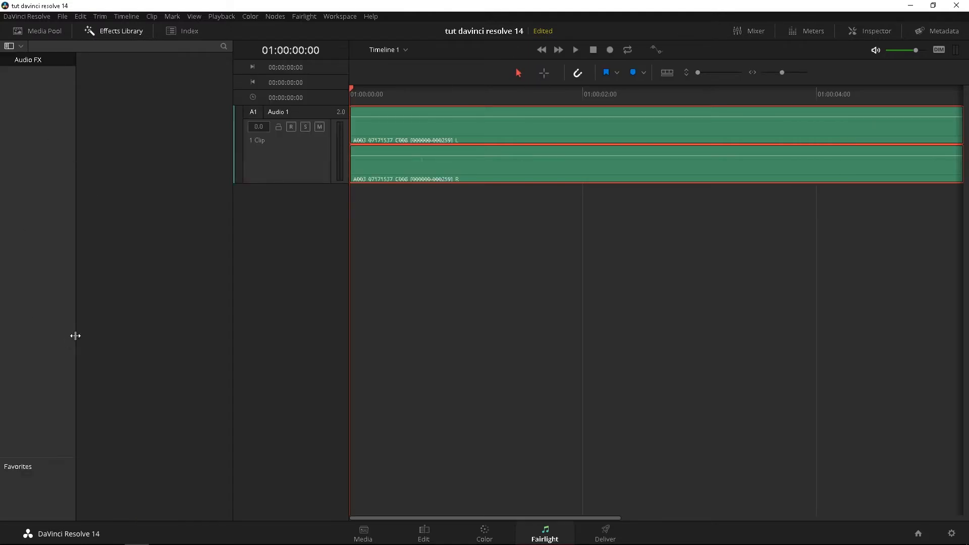
{"action": "left_click", "coordinate": [123, 35]}
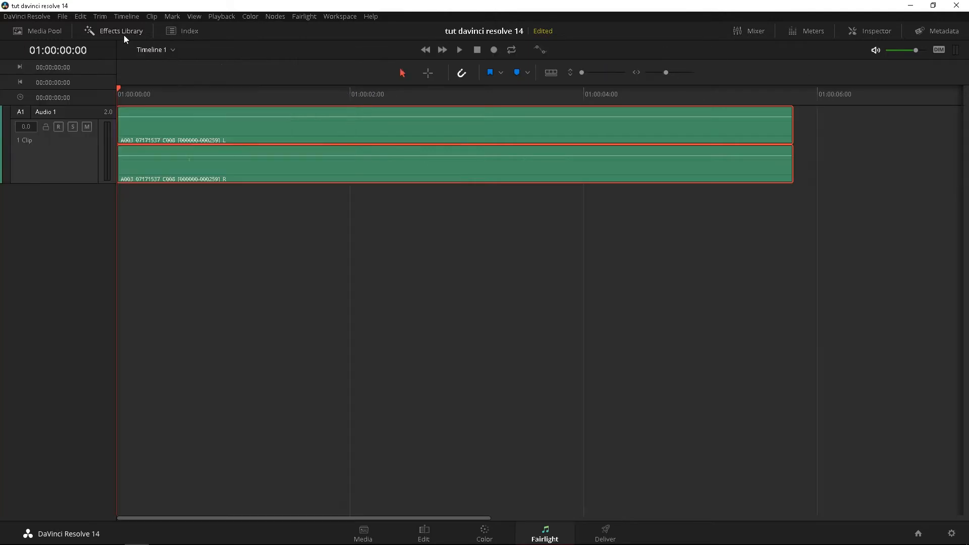
{"action": "left_click", "coordinate": [123, 35]}
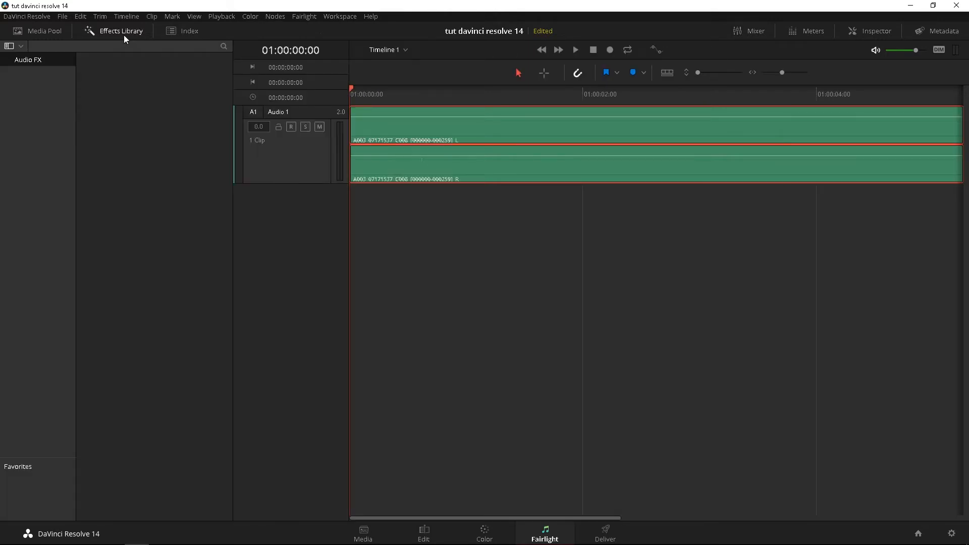
{"action": "left_click", "coordinate": [116, 34]}
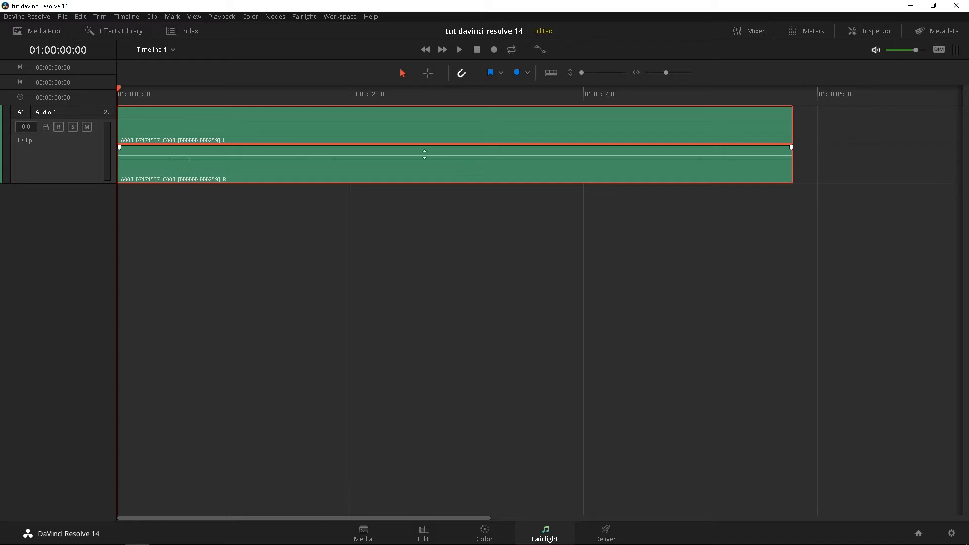
{"action": "left_click", "coordinate": [187, 31]}
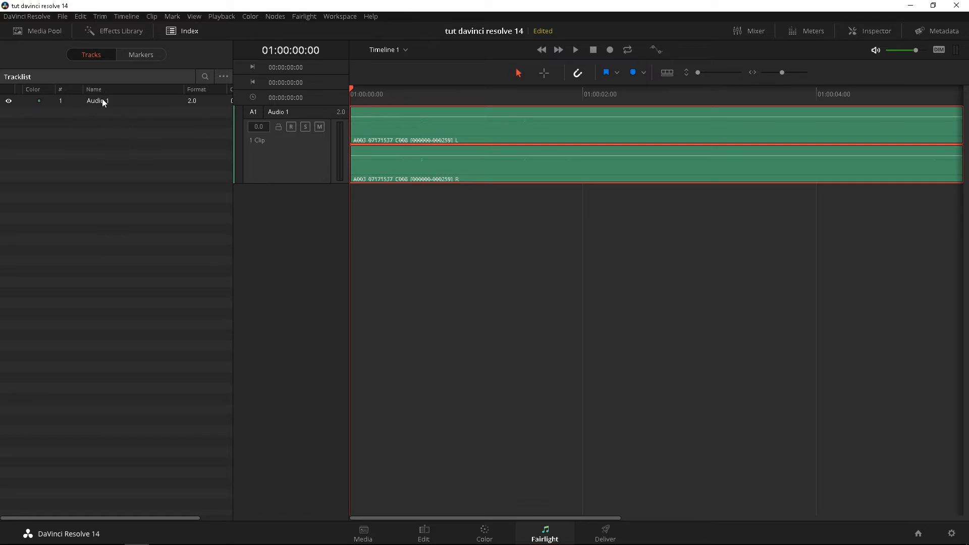
{"action": "left_click", "coordinate": [181, 32]}
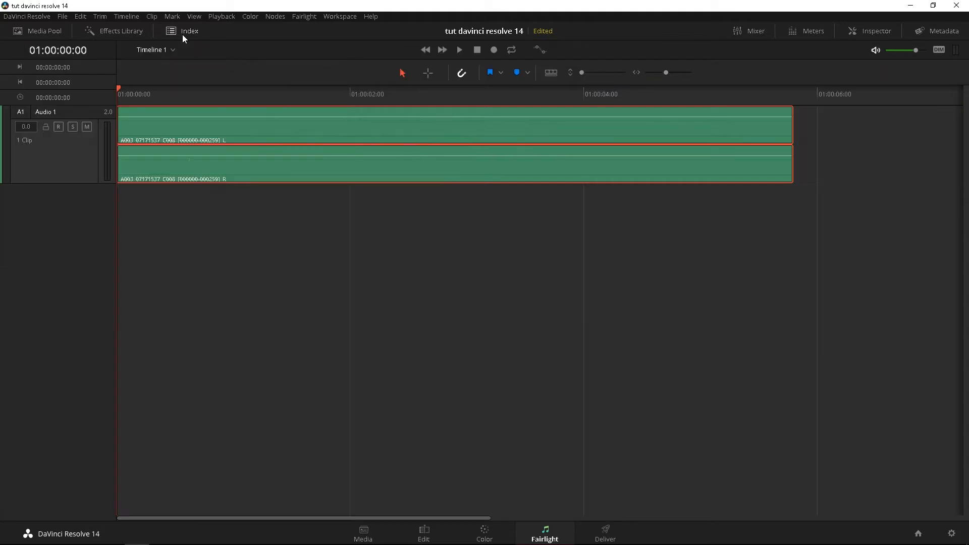
View the Mixer together with the audio Meters, place the playhead at 01:00:00:19, and hide the Mixer
{"action": "left_click", "coordinate": [732, 32]}
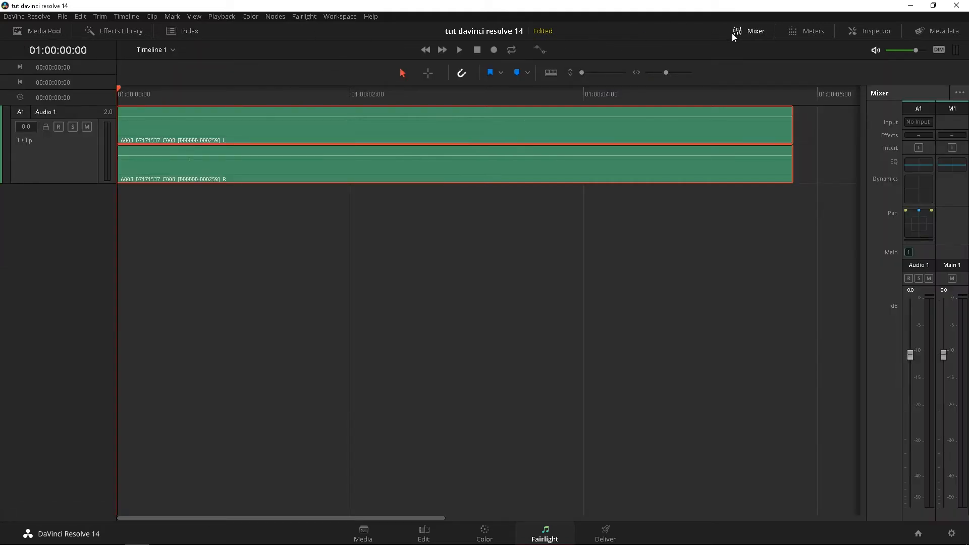
{"action": "left_click", "coordinate": [910, 252]}
{"action": "left_click", "coordinate": [810, 31]}
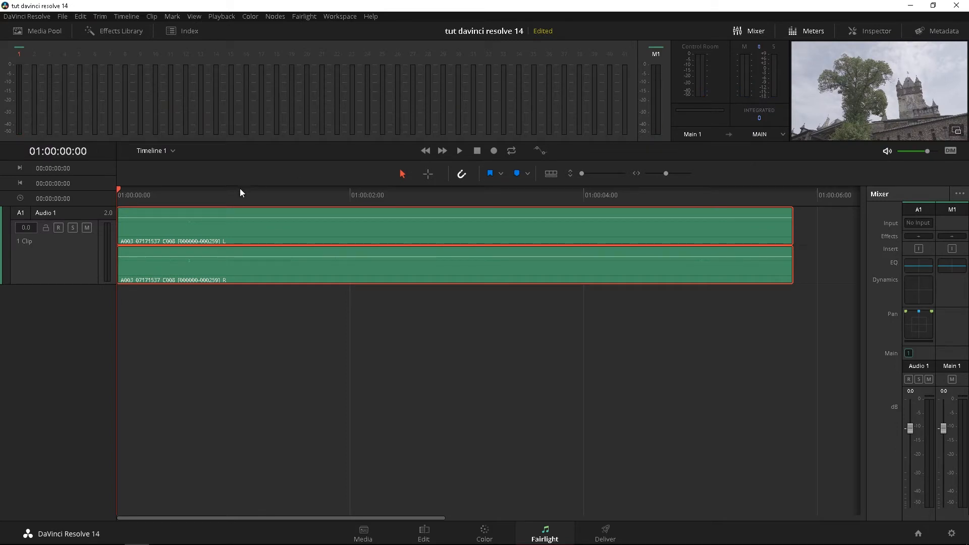
{"action": "left_click", "coordinate": [211, 192]}
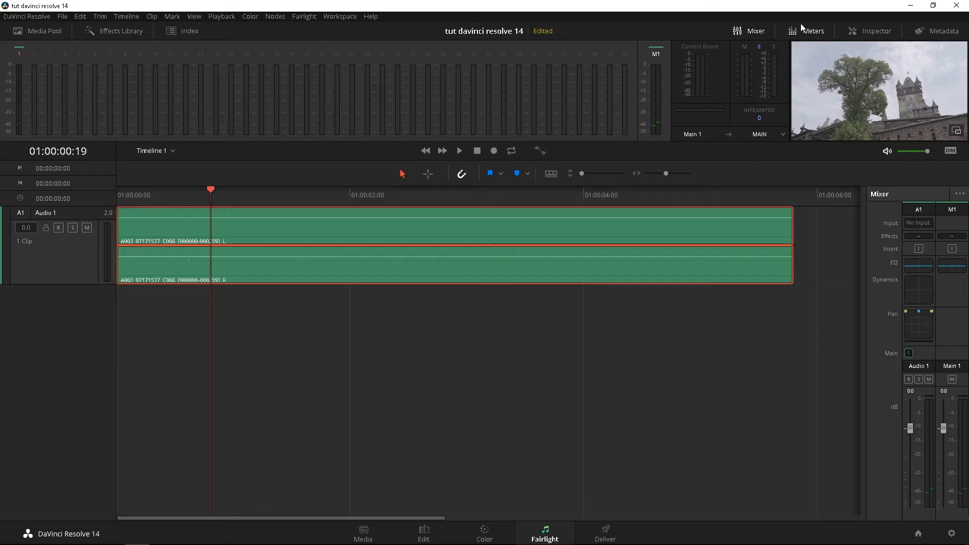
{"action": "left_click", "coordinate": [755, 31]}
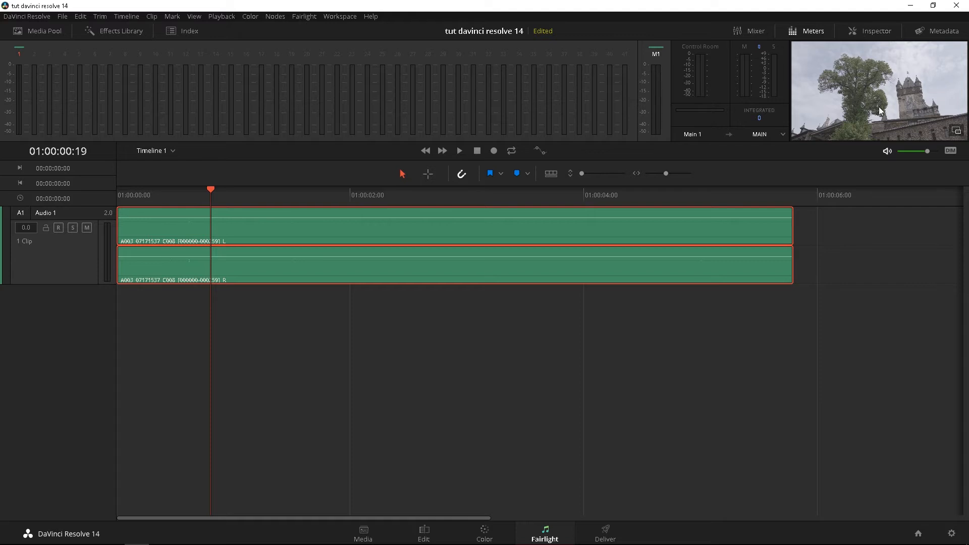
Detach the viewer into a floating window below the audio clip and hide the Meters
{"action": "left_click", "coordinate": [956, 131]}
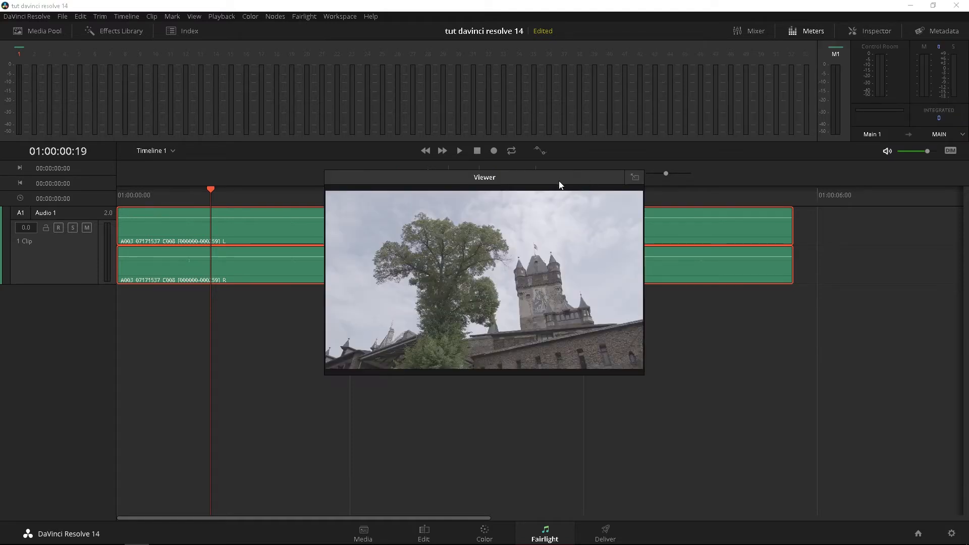
{"action": "left_click_drag", "start_coordinate": [558, 180], "coordinate": [802, 309]}
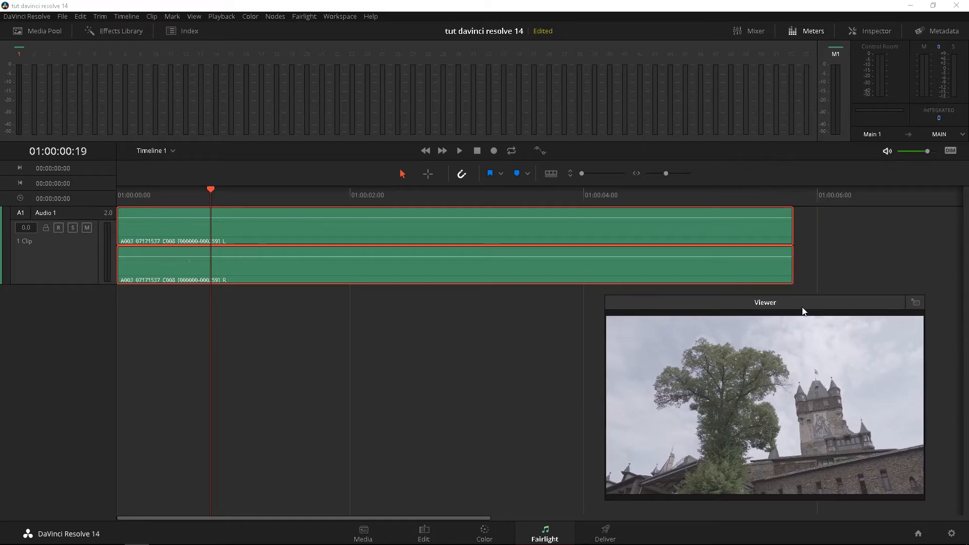
{"action": "left_click", "coordinate": [807, 34]}
{"action": "left_click", "coordinate": [807, 34]}
{"action": "left_click", "coordinate": [807, 33]}
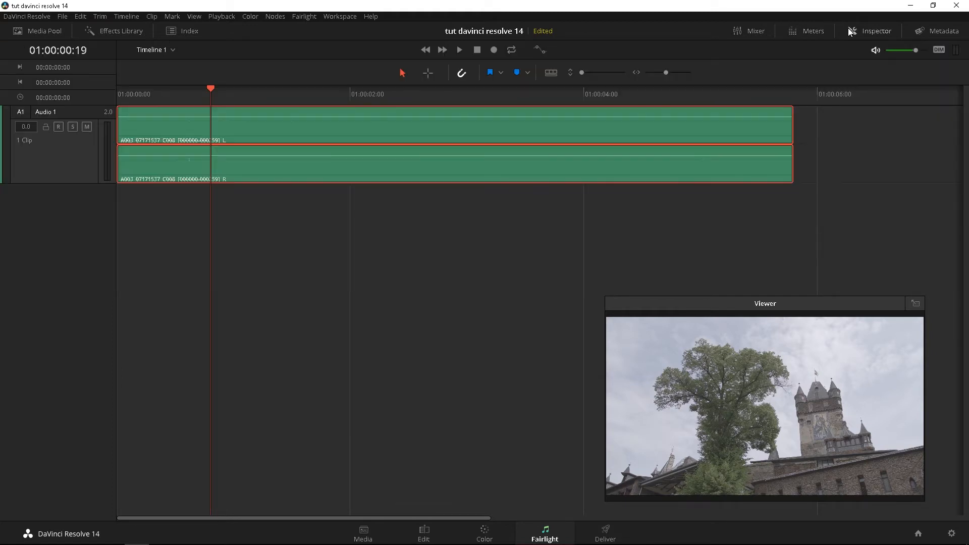
Examine the Inspector's track level, clip volume and clip equalizer settings, moving the floating viewer clear of them
{"action": "left_click", "coordinate": [859, 31]}
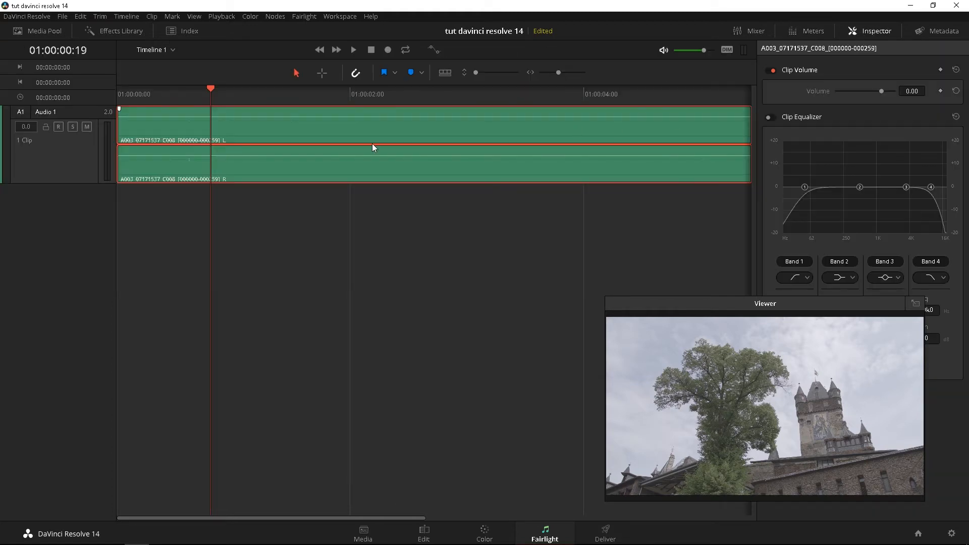
{"action": "left_click", "coordinate": [293, 177]}
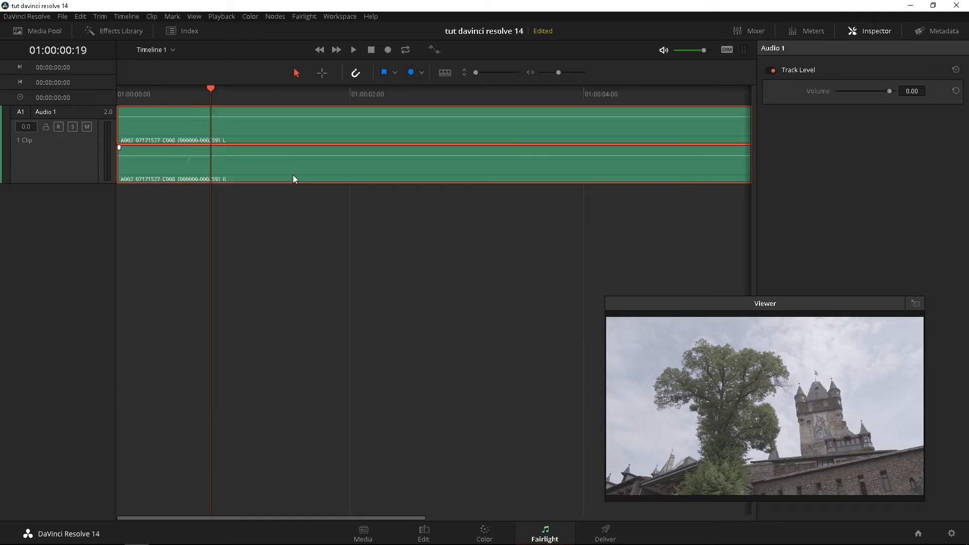
{"action": "left_click", "coordinate": [256, 191]}
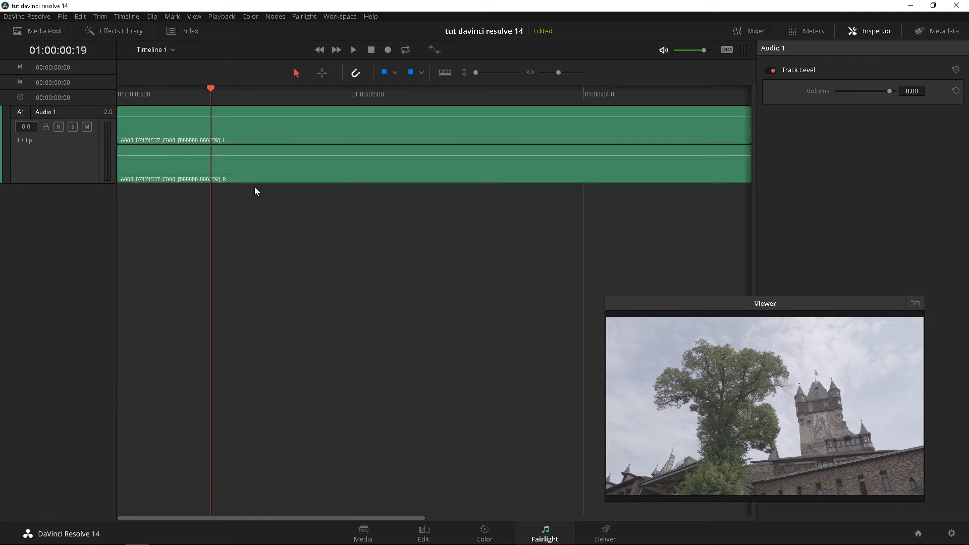
{"action": "left_click", "coordinate": [239, 124]}
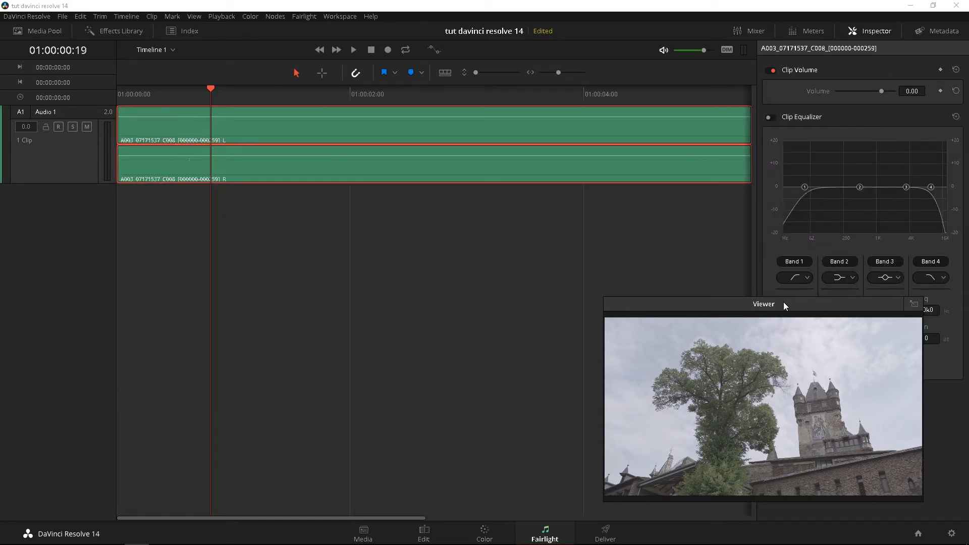
{"action": "left_click_drag", "start_coordinate": [783, 301], "coordinate": [520, 271]}
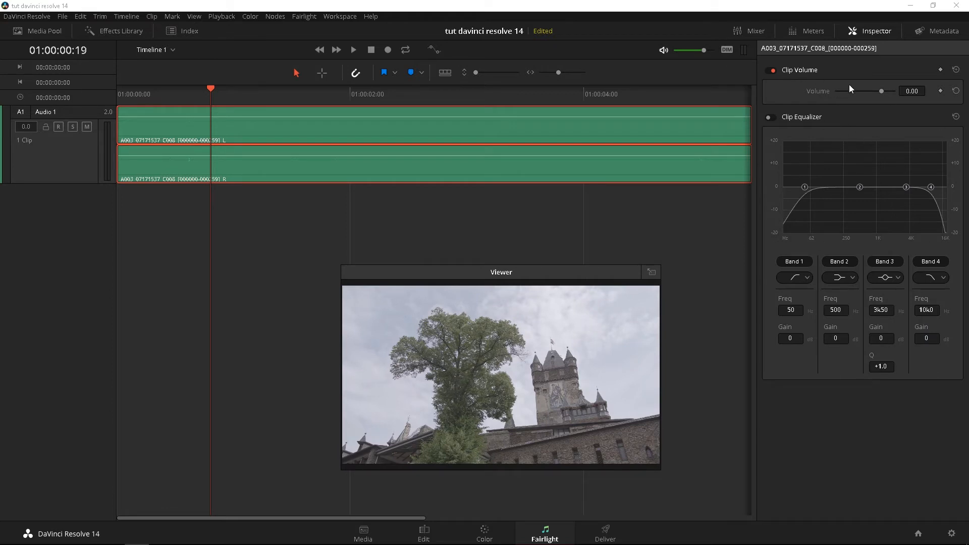
{"action": "left_click", "coordinate": [770, 117]}
{"action": "left_click", "coordinate": [771, 117]}
{"action": "left_click", "coordinate": [876, 37]}
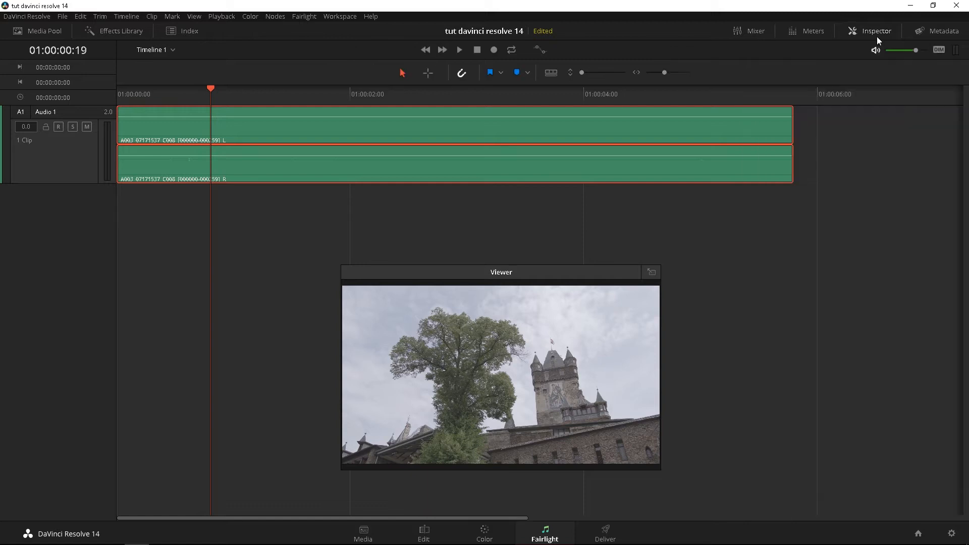
Examine the clip's metadata in the All Groups and Shot & Scene categories, and close the metadata display
{"action": "left_click", "coordinate": [932, 32]}
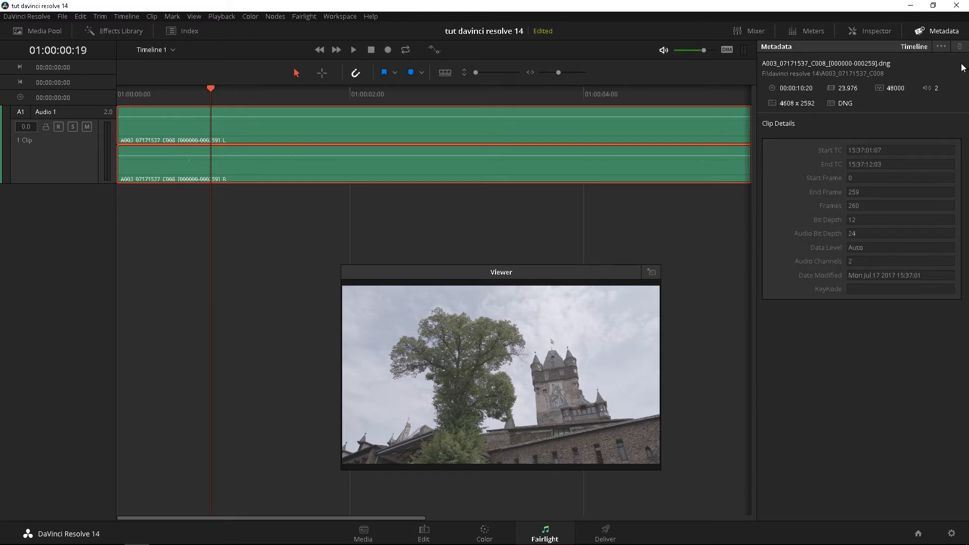
{"action": "left_click", "coordinate": [941, 47]}
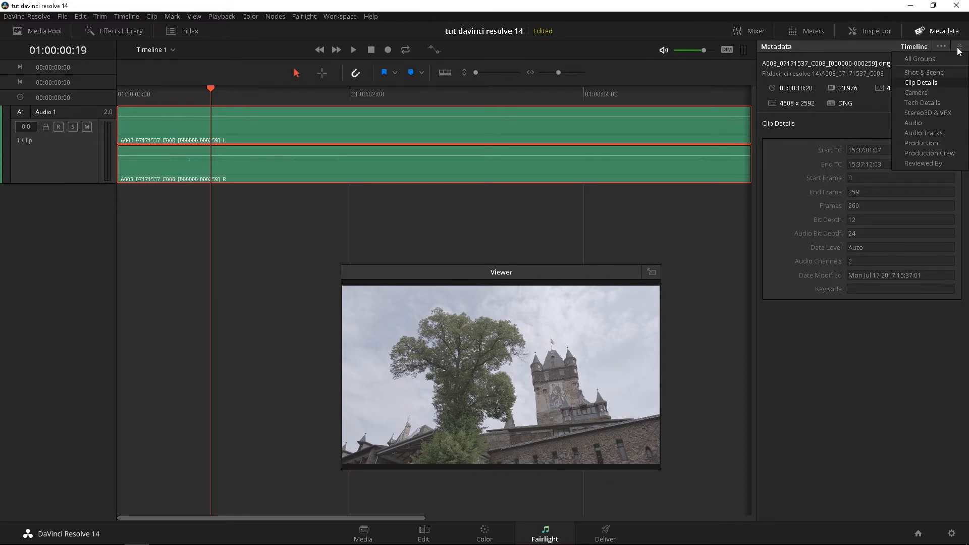
{"action": "left_click", "coordinate": [934, 60]}
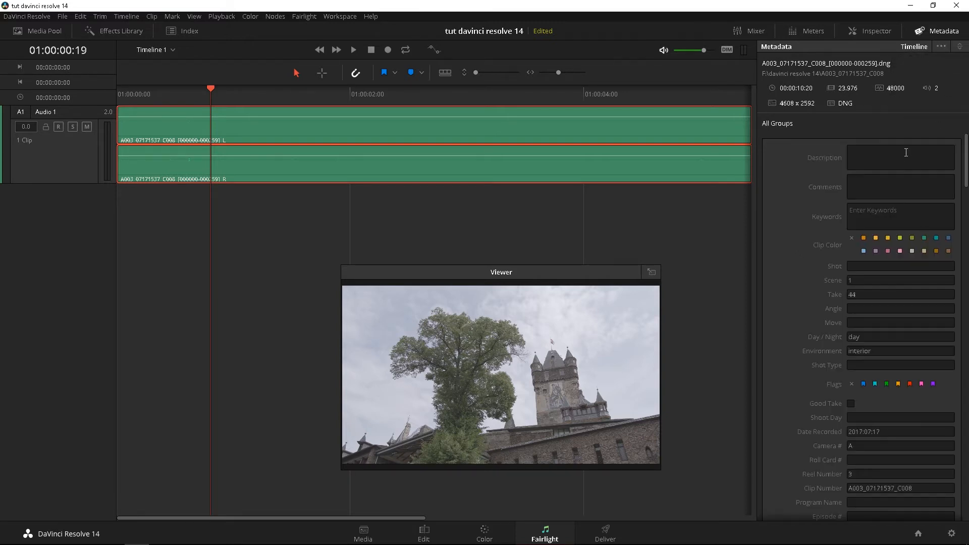
{"action": "scroll", "coordinate": [890, 350], "scroll_direction": "down", "scroll_amount": 2}
{"action": "scroll", "coordinate": [890, 350], "scroll_direction": "up", "scroll_amount": 3}
{"action": "left_click", "coordinate": [942, 46]}
{"action": "left_click", "coordinate": [949, 72]}
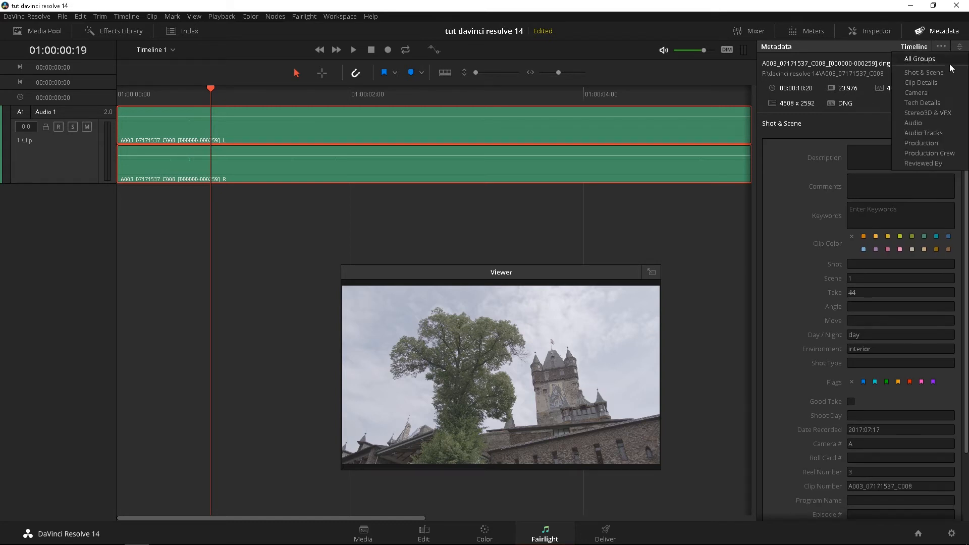
{"action": "left_click", "coordinate": [930, 33]}
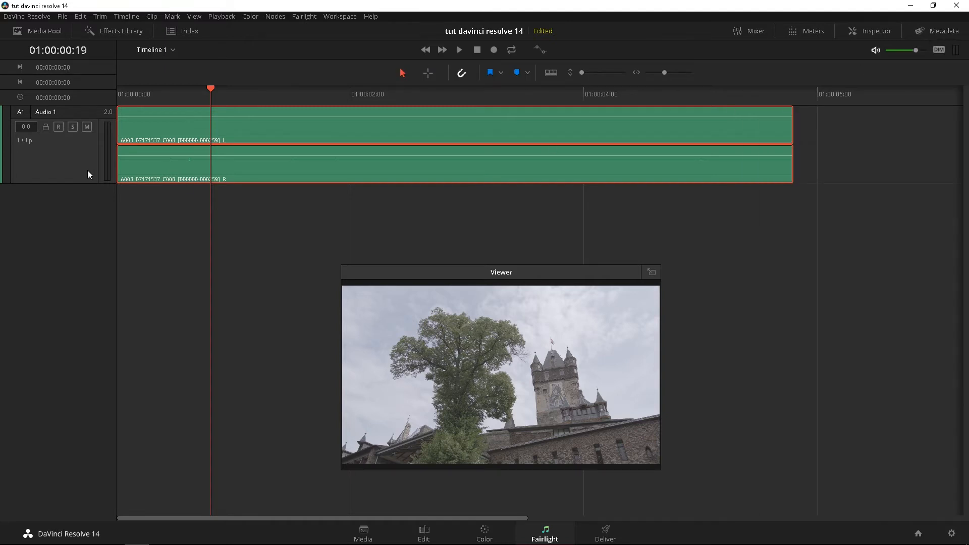
Move the floating viewer aside and make the Audio 1 track taller, with the playhead at 01:00:00:07
{"action": "left_click", "coordinate": [310, 251]}
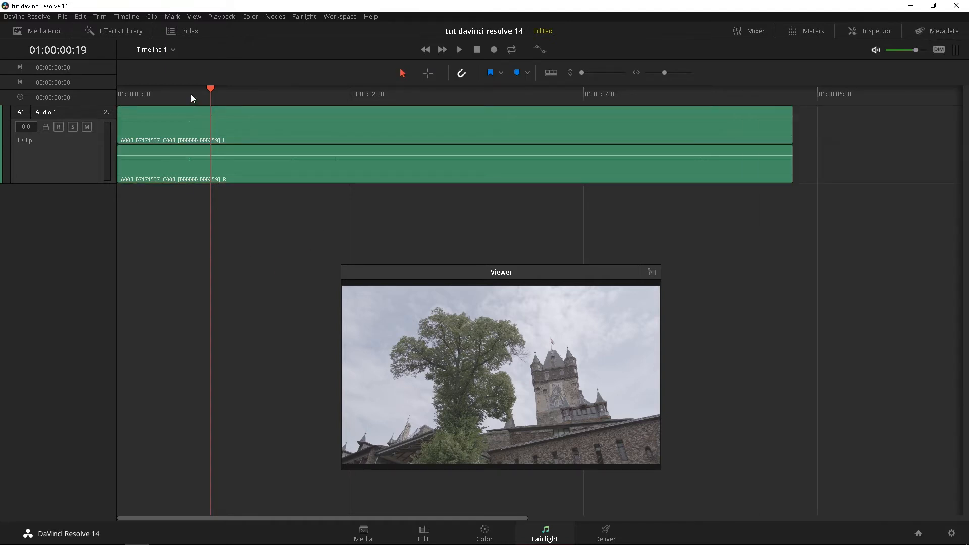
{"action": "left_click_drag", "start_coordinate": [438, 274], "coordinate": [735, 287]}
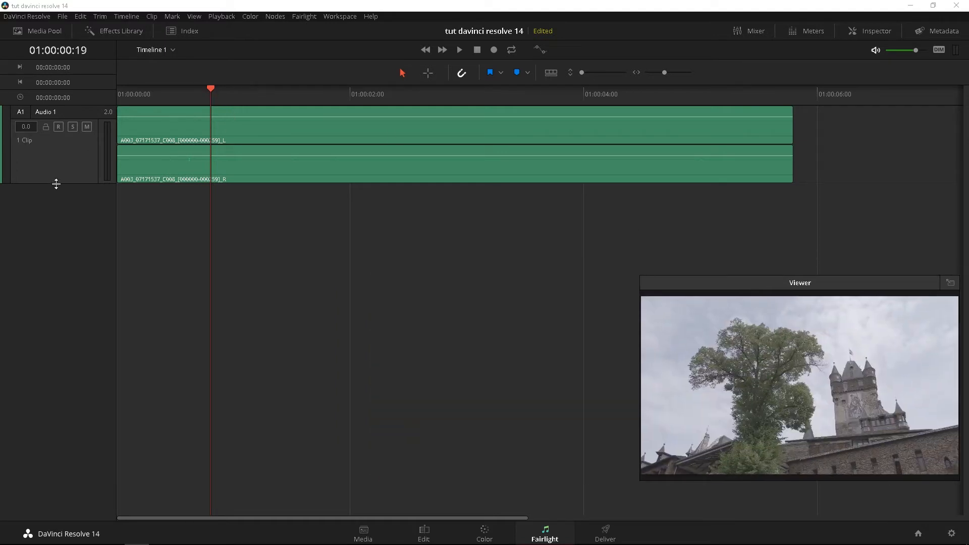
{"action": "left_click_drag", "start_coordinate": [56, 183], "coordinate": [43, 399]}
{"action": "left_click", "coordinate": [153, 96]}
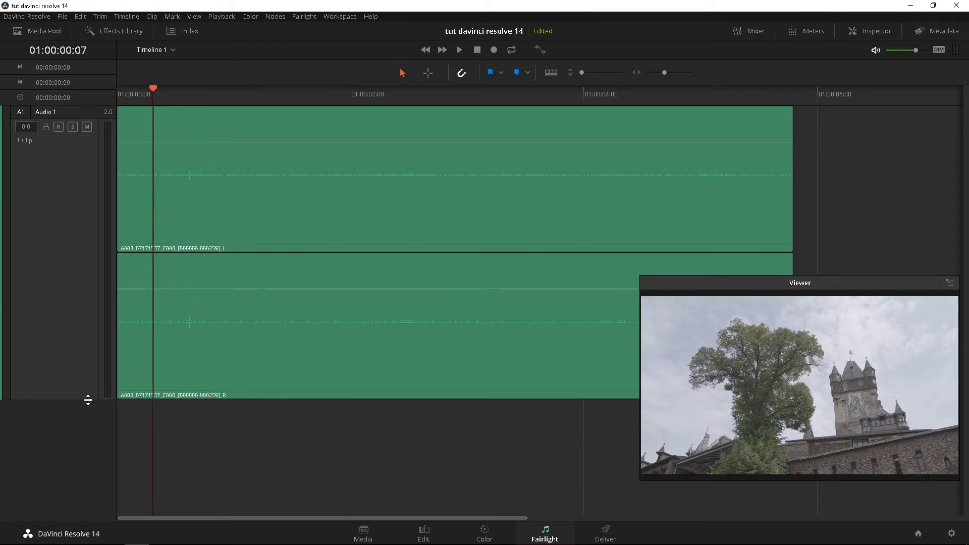
{"action": "left_click_drag", "start_coordinate": [87, 400], "coordinate": [86, 334]}
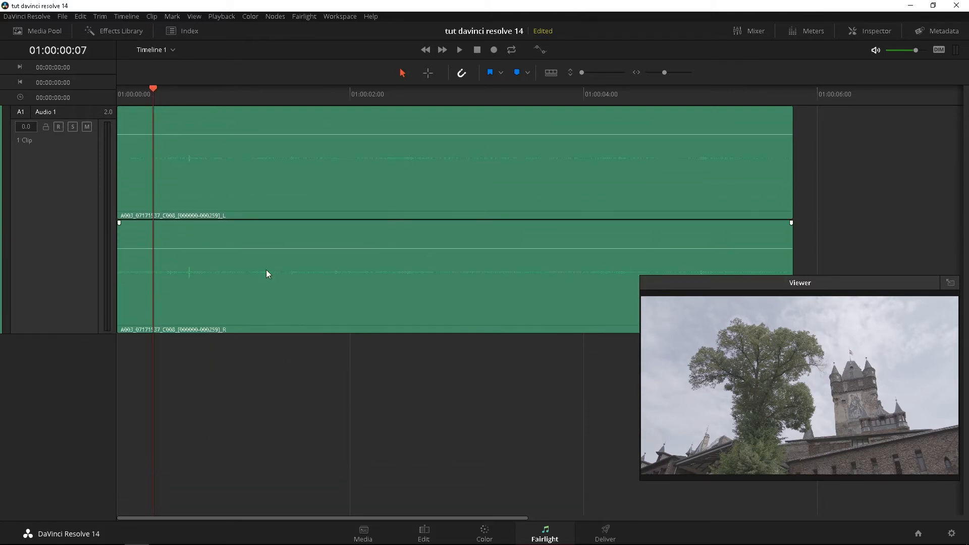
Adjust the timeline's vertical and horizontal zoom and switch to the Deliver page
{"action": "left_click_drag", "start_coordinate": [583, 72], "coordinate": [596, 72]}
{"action": "left_click_drag", "start_coordinate": [664, 72], "coordinate": [664, 73]}
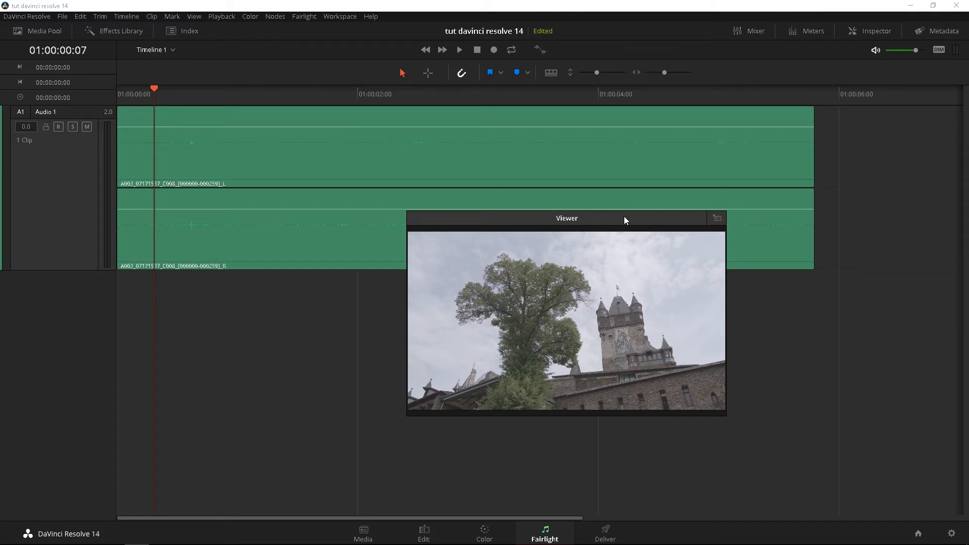
{"action": "left_click_drag", "start_coordinate": [623, 218], "coordinate": [742, 222]}
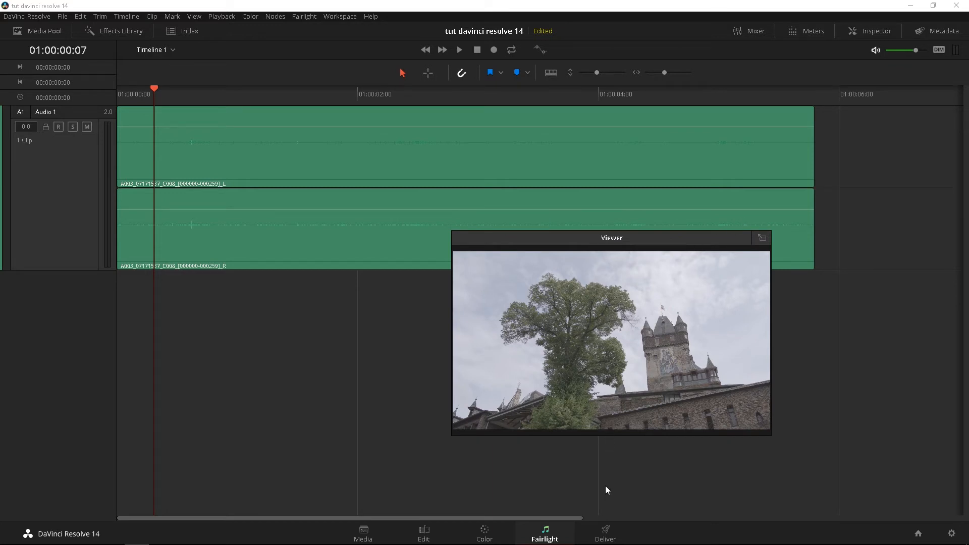
{"action": "left_click", "coordinate": [607, 529]}
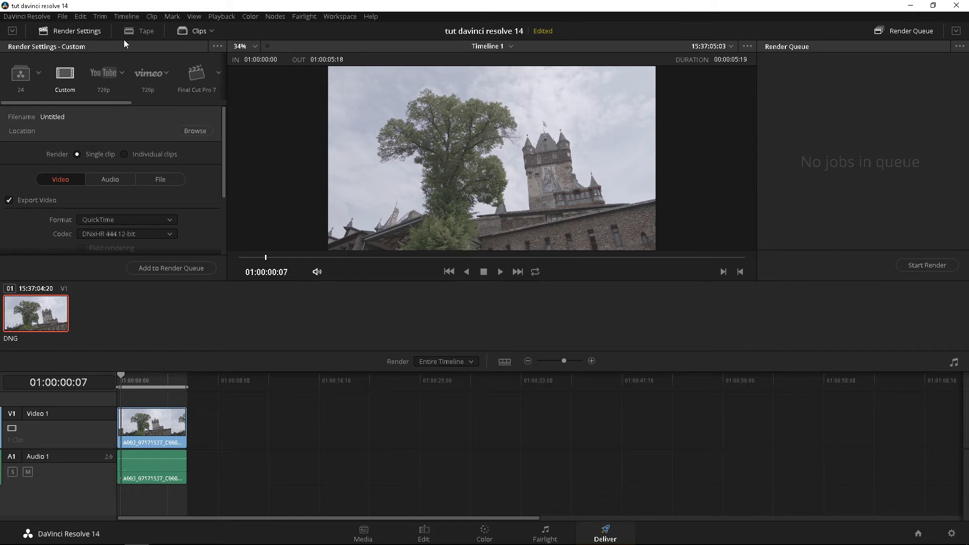
Look through the render presets, including the saved custom presets and the YouTube preset's options
{"action": "left_click_drag", "start_coordinate": [68, 103], "coordinate": [1, 99]}
{"action": "left_click", "coordinate": [39, 73]}
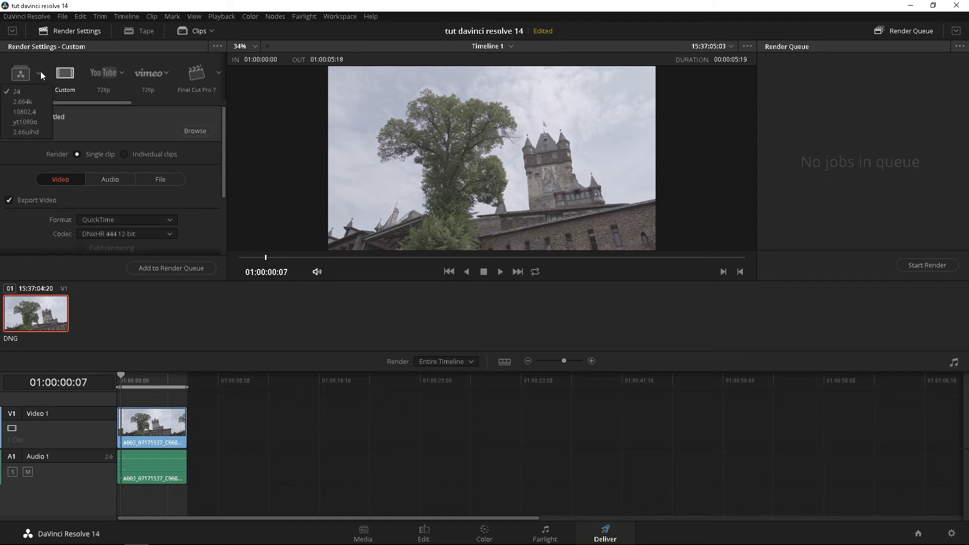
{"action": "left_click", "coordinate": [70, 104]}
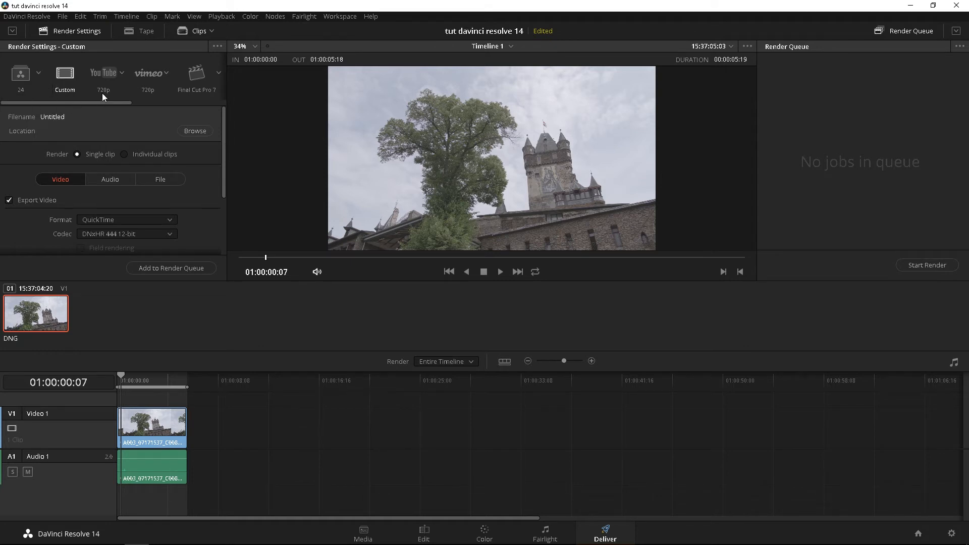
{"action": "left_click", "coordinate": [122, 71]}
{"action": "left_click", "coordinate": [36, 102]}
{"action": "left_click_drag", "start_coordinate": [124, 102], "coordinate": [4, 102]}
Hide the clip thumbnails and extend the render settings to full height
{"action": "left_click", "coordinate": [192, 32]}
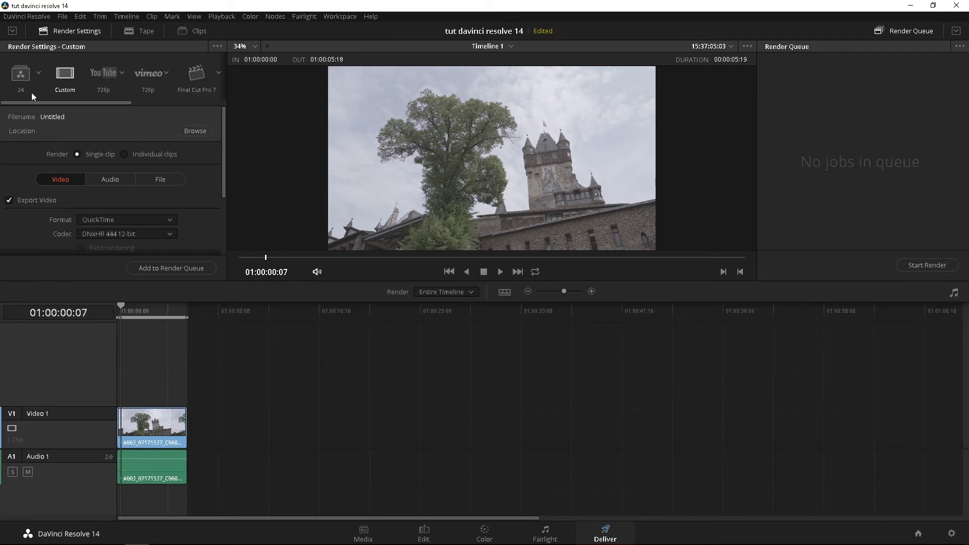
{"action": "left_click", "coordinate": [14, 34]}
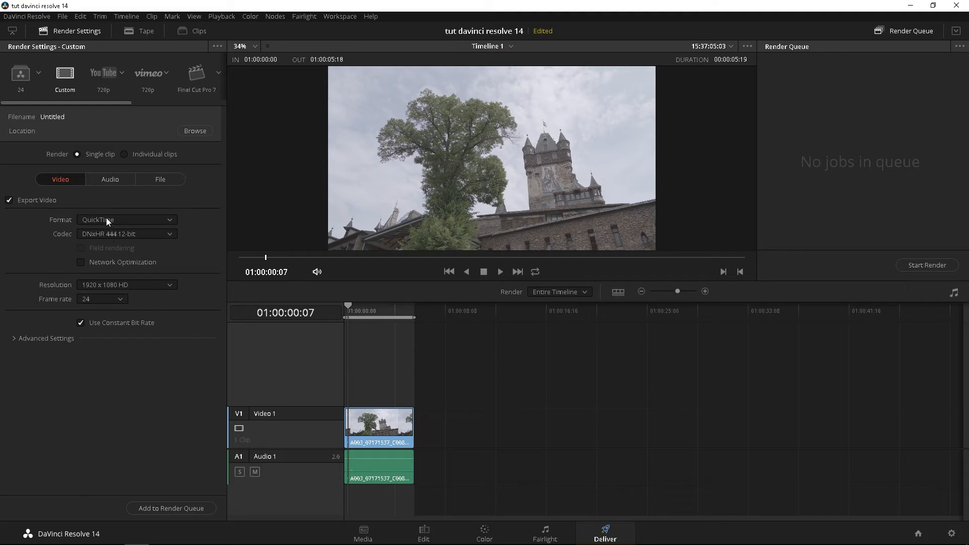
Toggle Export Video off and on again, and examine the available video formats and QuickTime codecs
{"action": "left_click", "coordinate": [9, 201]}
{"action": "left_click", "coordinate": [10, 202]}
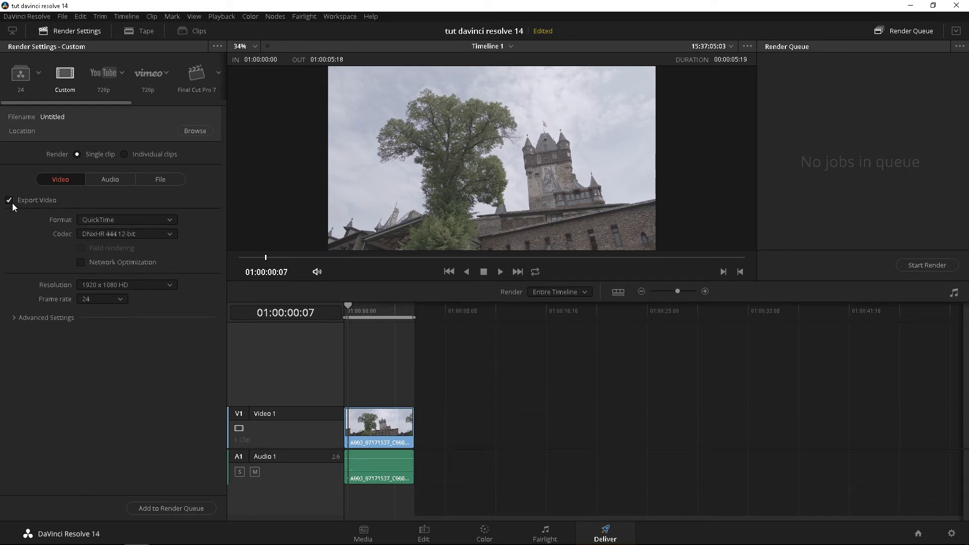
{"action": "left_click", "coordinate": [116, 222]}
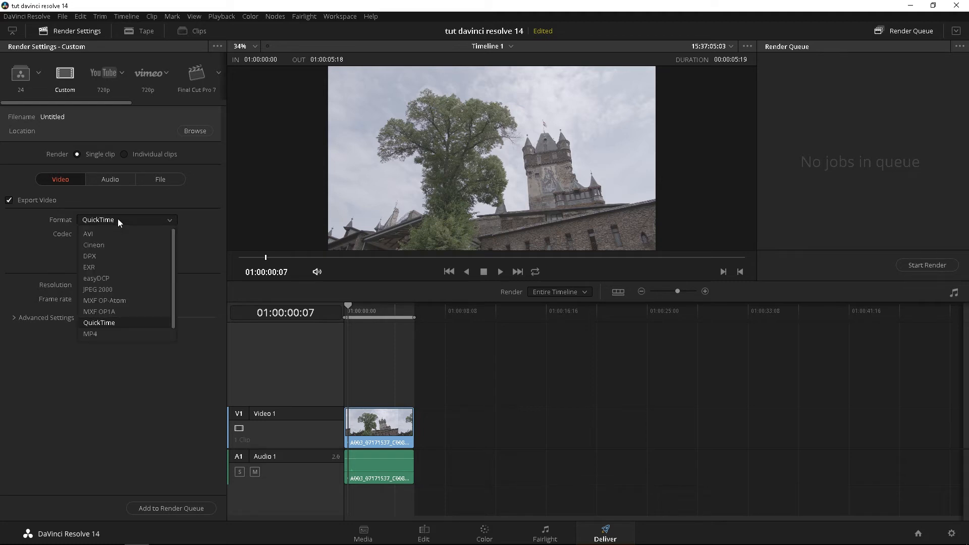
{"action": "left_click", "coordinate": [120, 222]}
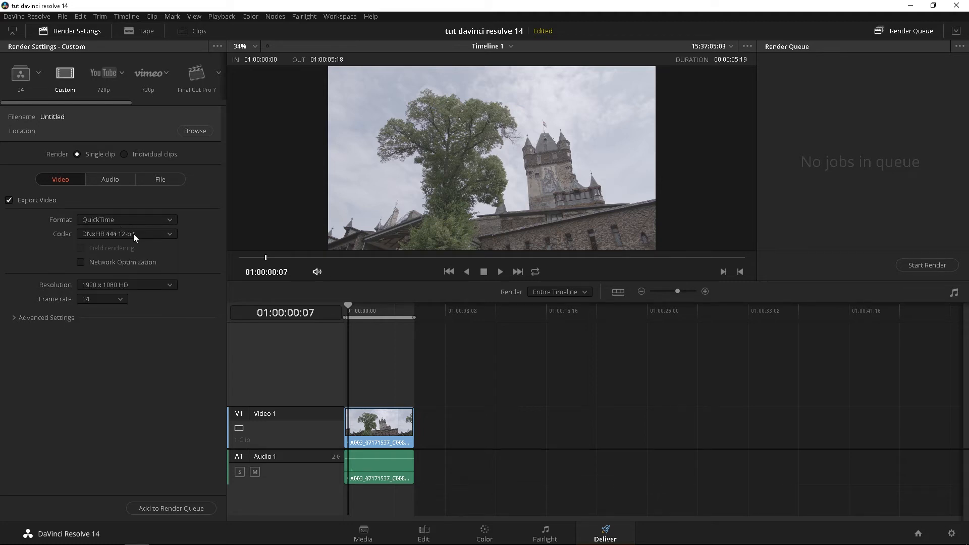
{"action": "left_click", "coordinate": [133, 234]}
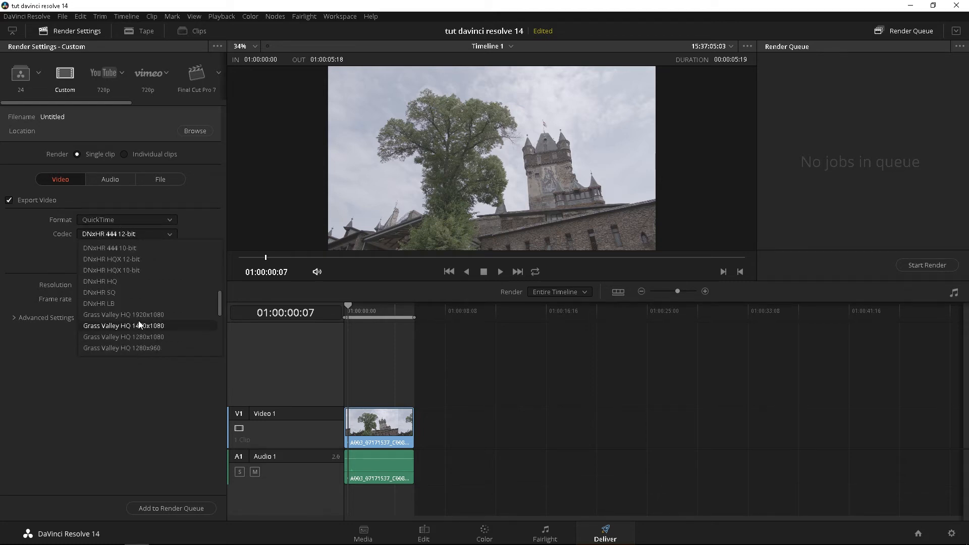
{"action": "scroll", "coordinate": [156, 301], "scroll_direction": "up", "scroll_amount": 3}
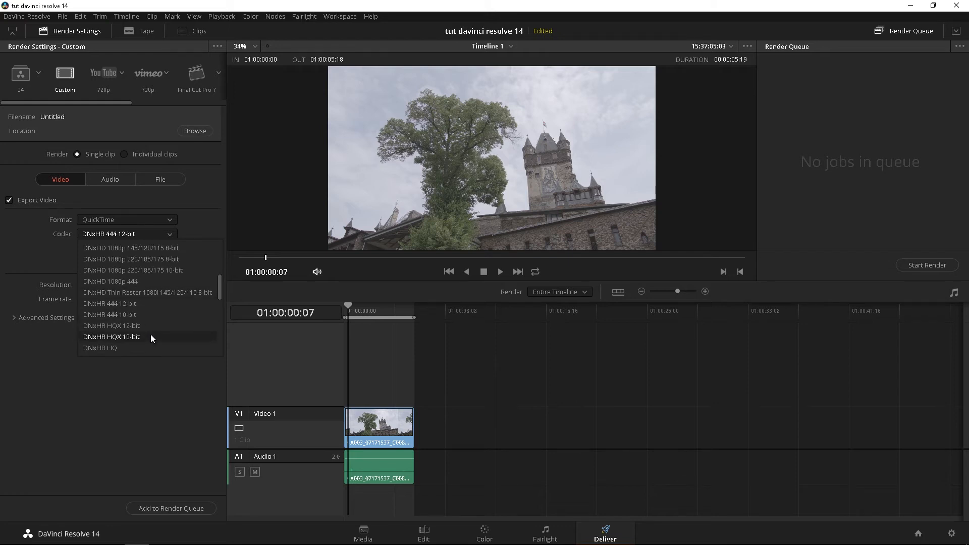
{"action": "scroll", "coordinate": [150, 295], "scroll_direction": "down", "scroll_amount": 3}
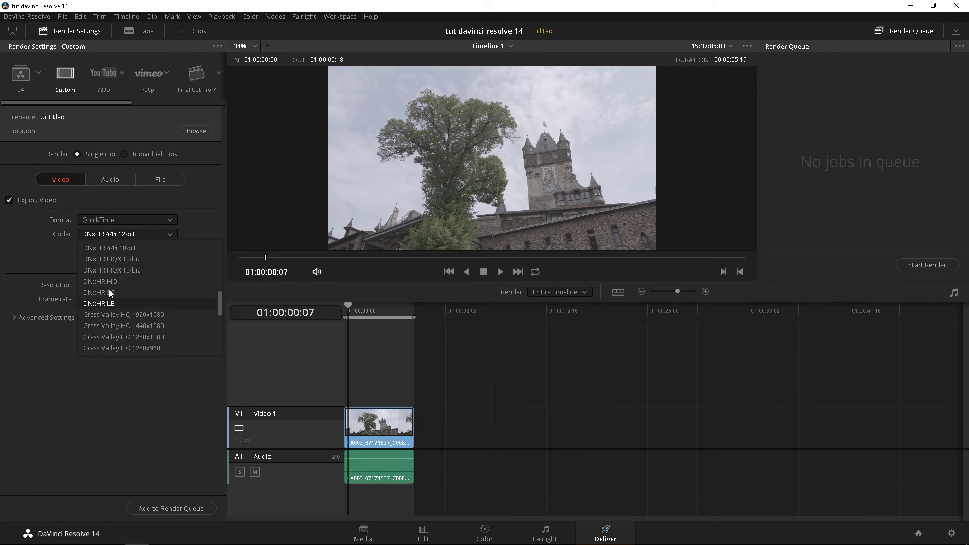
{"action": "left_click", "coordinate": [24, 264]}
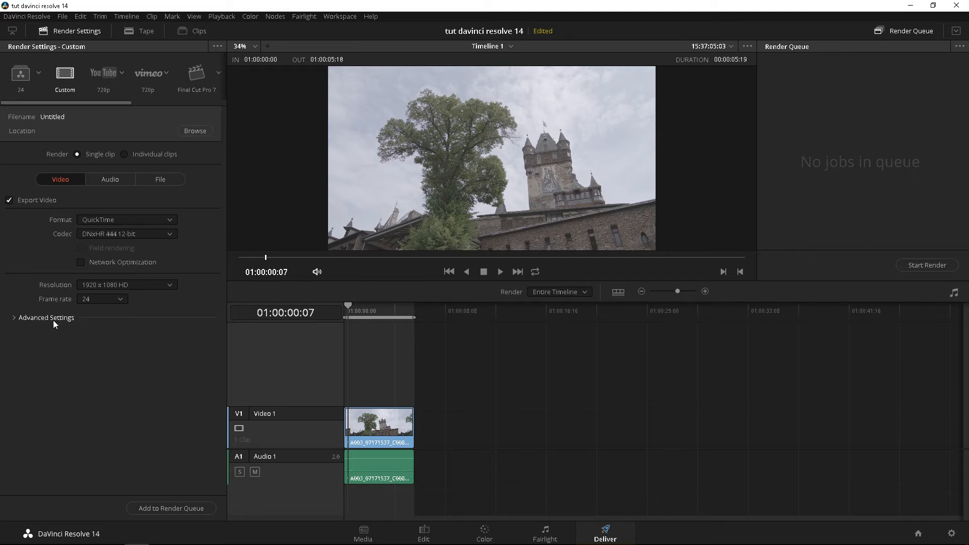
Examine the resolution and frame rate options for the video export
{"action": "left_click", "coordinate": [124, 285]}
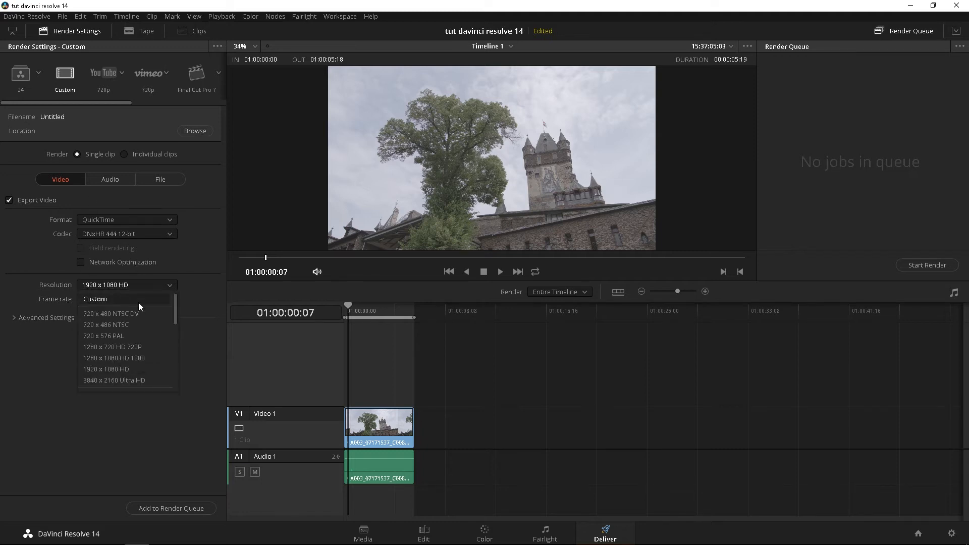
{"action": "left_click", "coordinate": [162, 287]}
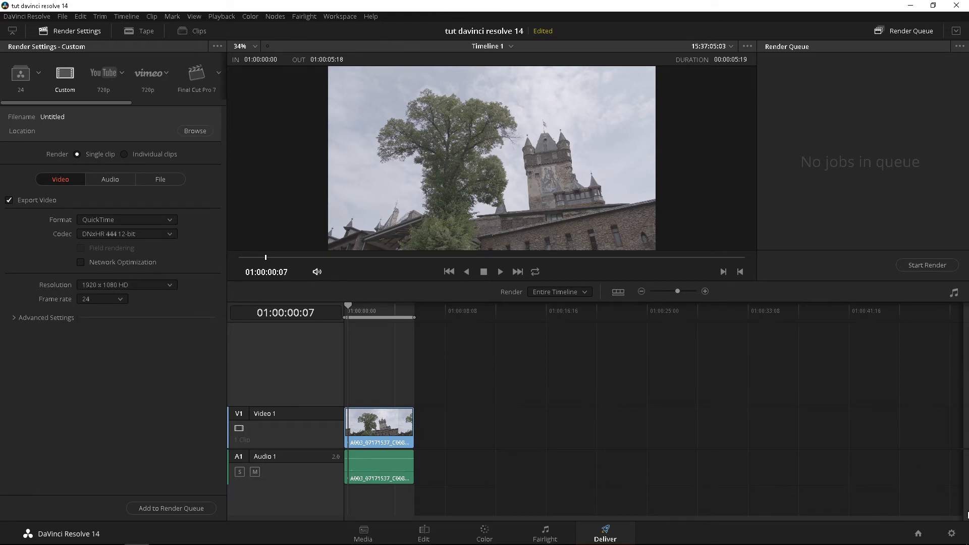
{"action": "left_click", "coordinate": [148, 286]}
{"action": "left_click", "coordinate": [208, 257]}
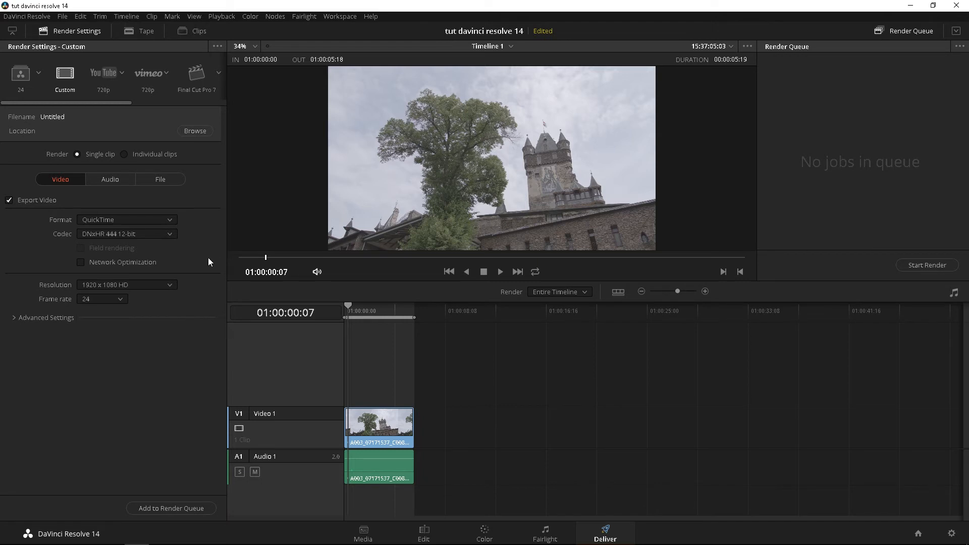
{"action": "left_click", "coordinate": [98, 300]}
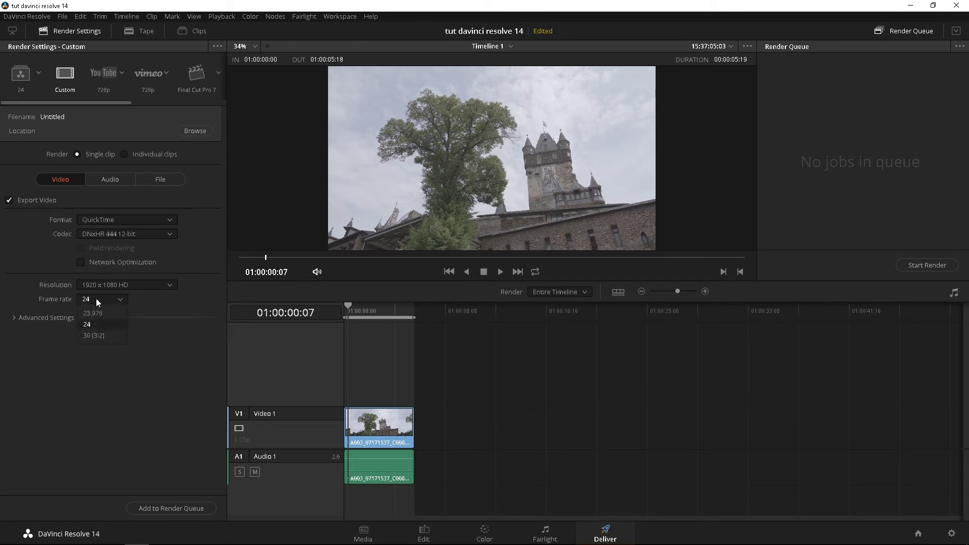
Expand the advanced video settings and set Data Levels to Full
{"action": "left_click", "coordinate": [13, 317]}
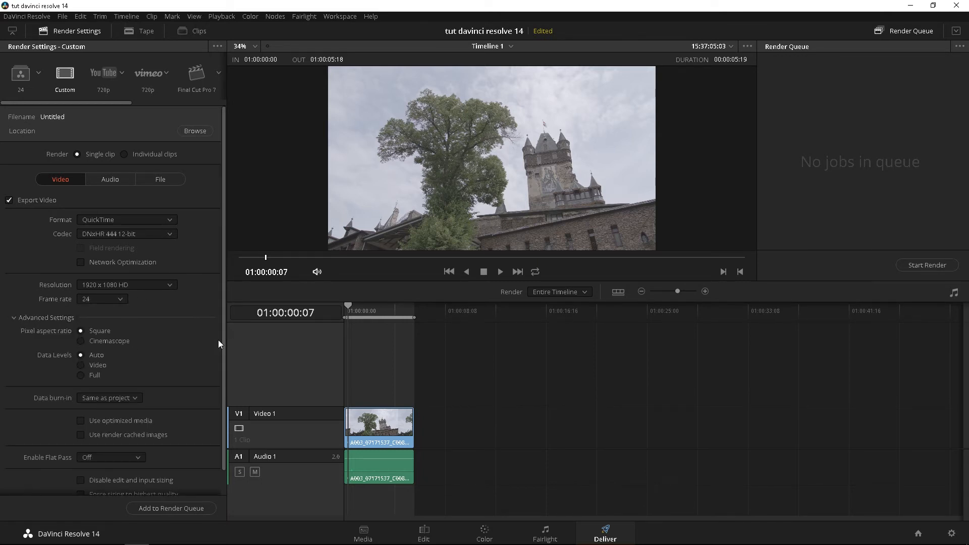
{"action": "left_click_drag", "start_coordinate": [225, 341], "coordinate": [226, 361]}
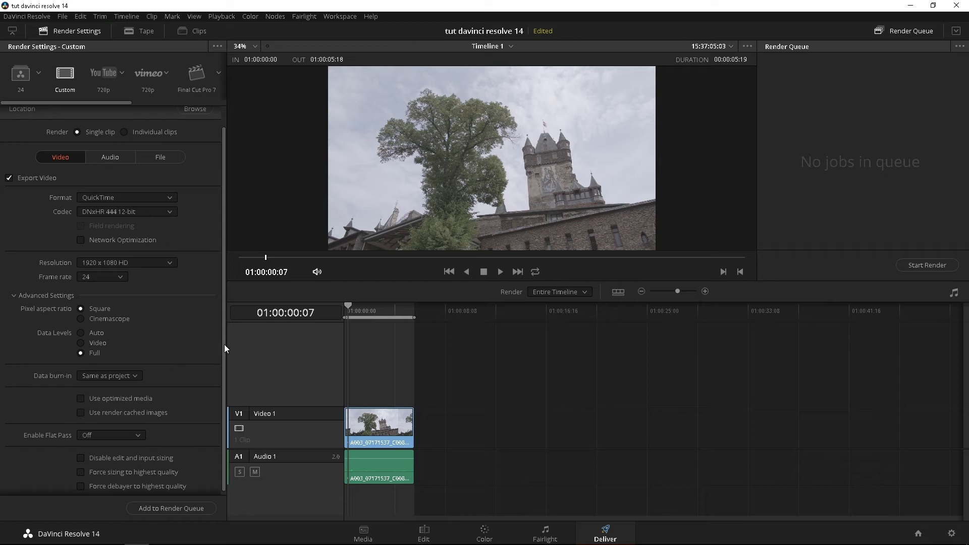
{"action": "scroll", "coordinate": [225, 347], "scroll_direction": "down", "scroll_amount": 1}
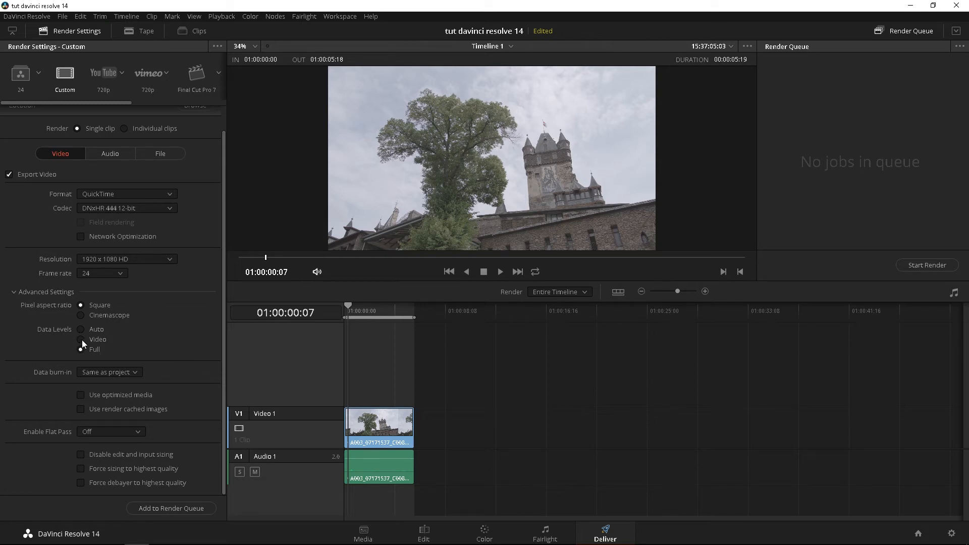
Review the data burn-in and Flat Pass options, and enable forcing both sizing and debayer to highest quality
{"action": "left_click", "coordinate": [126, 371]}
{"action": "left_click", "coordinate": [126, 373]}
{"action": "left_click", "coordinate": [114, 432]}
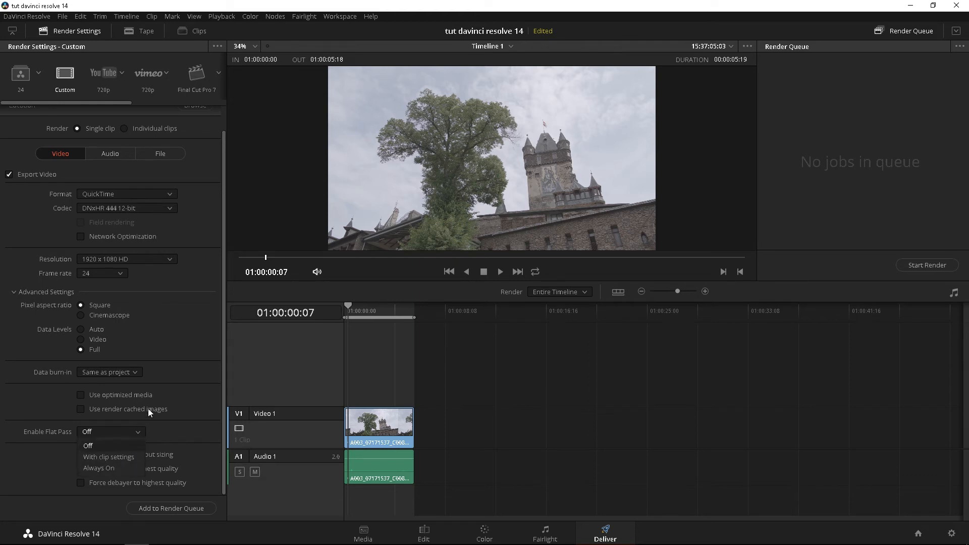
{"action": "left_click", "coordinate": [180, 390]}
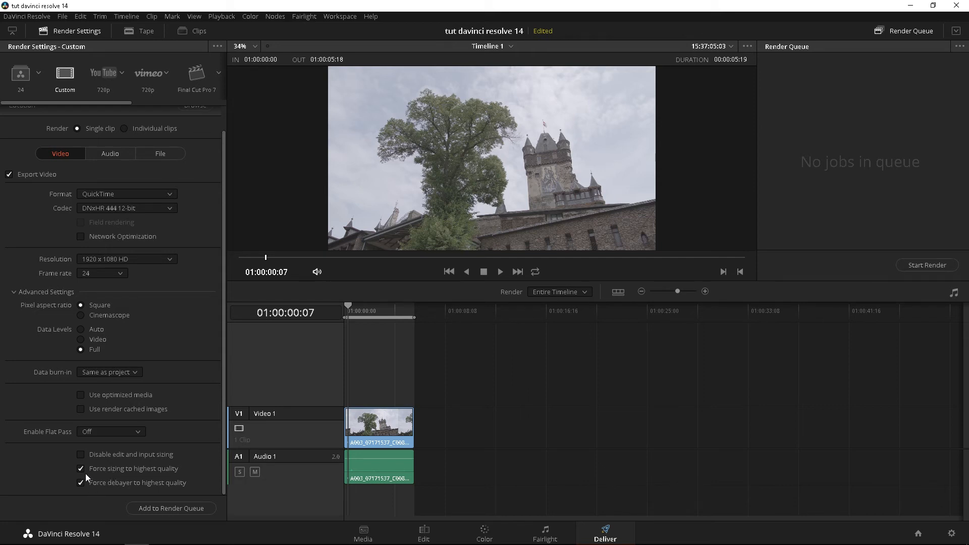
Compare the Individual clips and Single clip render modes, and view the available file destinations without choosing one
{"action": "scroll", "coordinate": [222, 413], "scroll_direction": "up", "scroll_amount": 1}
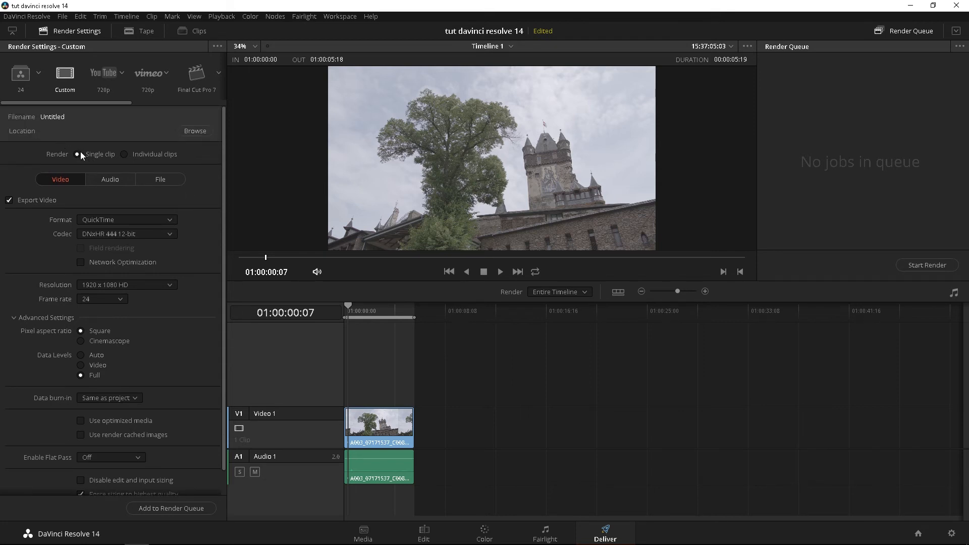
{"action": "left_click", "coordinate": [123, 154]}
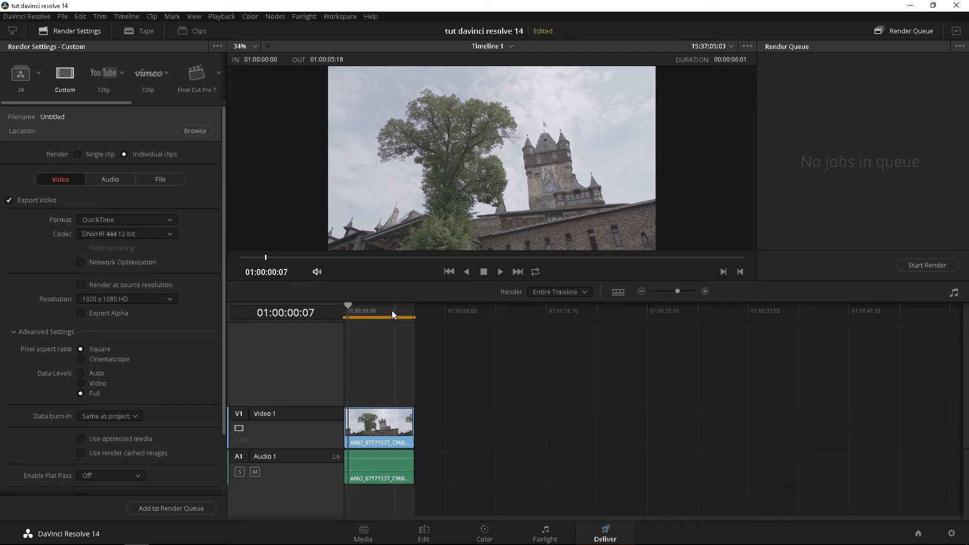
{"action": "left_click", "coordinate": [86, 155]}
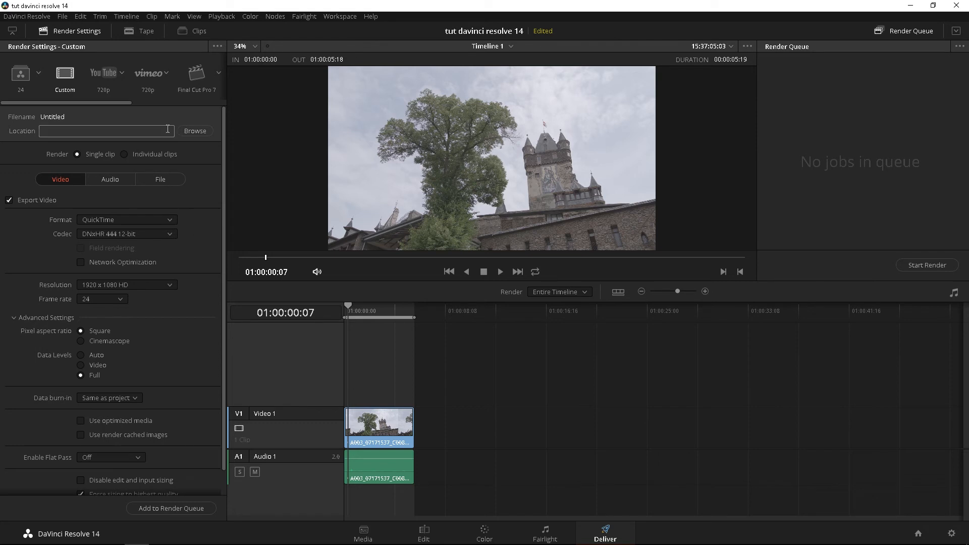
{"action": "left_click", "coordinate": [193, 133]}
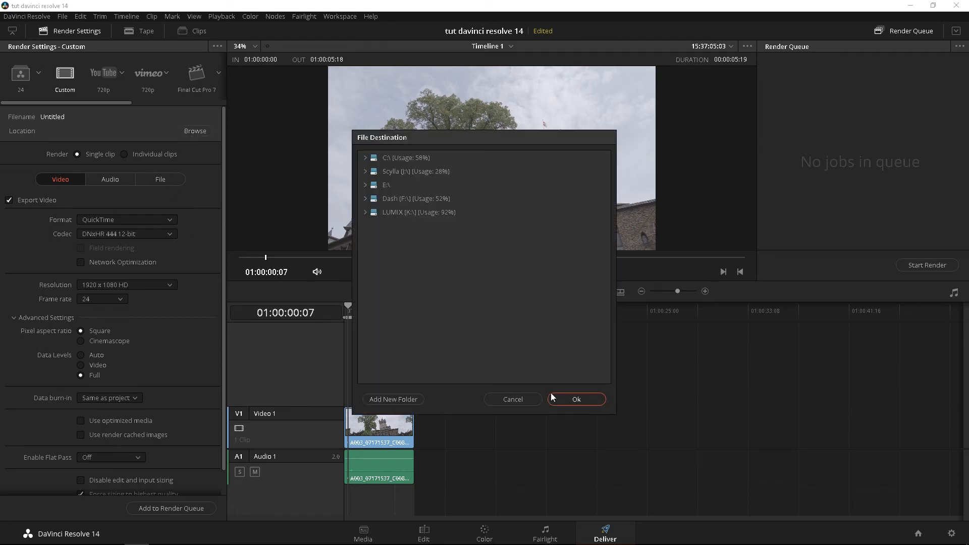
{"action": "left_click", "coordinate": [514, 400]}
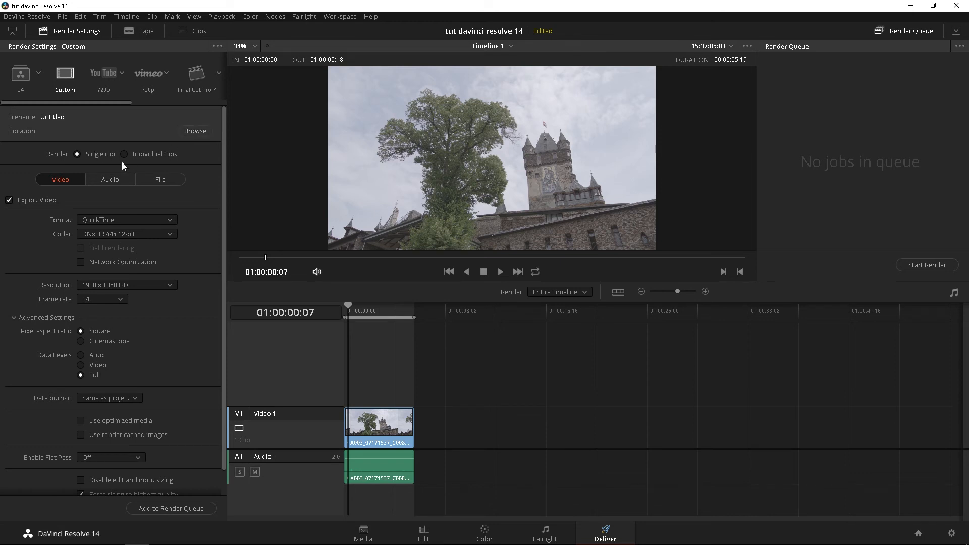
Show the audio export settings, toggle Export Audio off and on again, and set the audio codec to AAC
{"action": "left_click", "coordinate": [104, 183]}
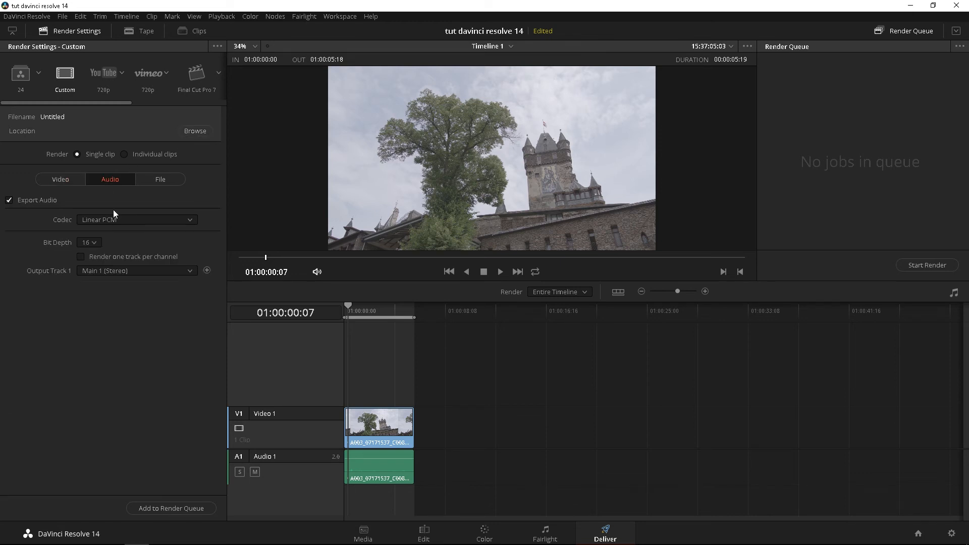
{"action": "left_click", "coordinate": [9, 201]}
{"action": "left_click", "coordinate": [9, 200]}
{"action": "left_click", "coordinate": [141, 220]}
{"action": "left_click", "coordinate": [128, 243]}
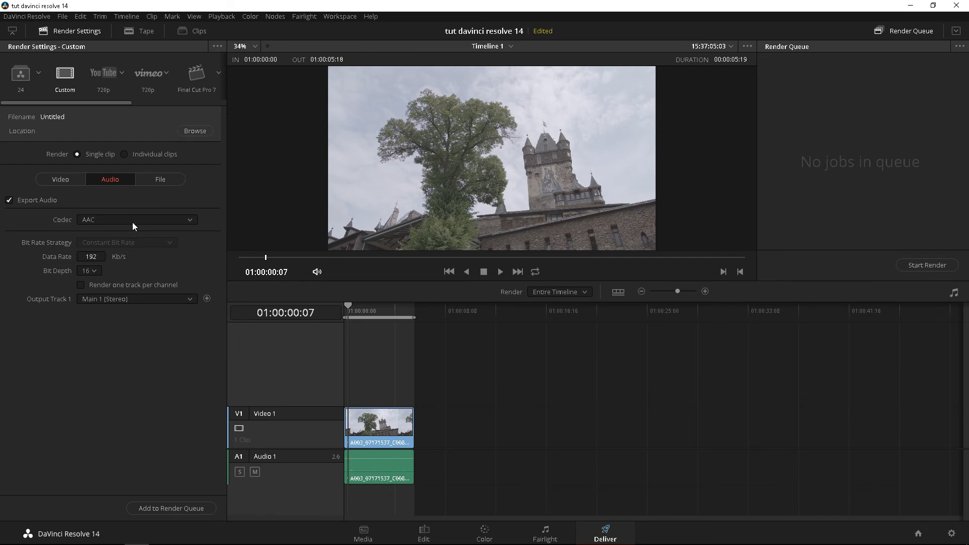
Examine the AAC data rate, bit depth and output track options
{"action": "left_click", "coordinate": [99, 256]}
{"action": "left_click", "coordinate": [95, 258]}
{"action": "left_click", "coordinate": [98, 272]}
{"action": "left_click", "coordinate": [92, 257]}
{"action": "left_click", "coordinate": [125, 301]}
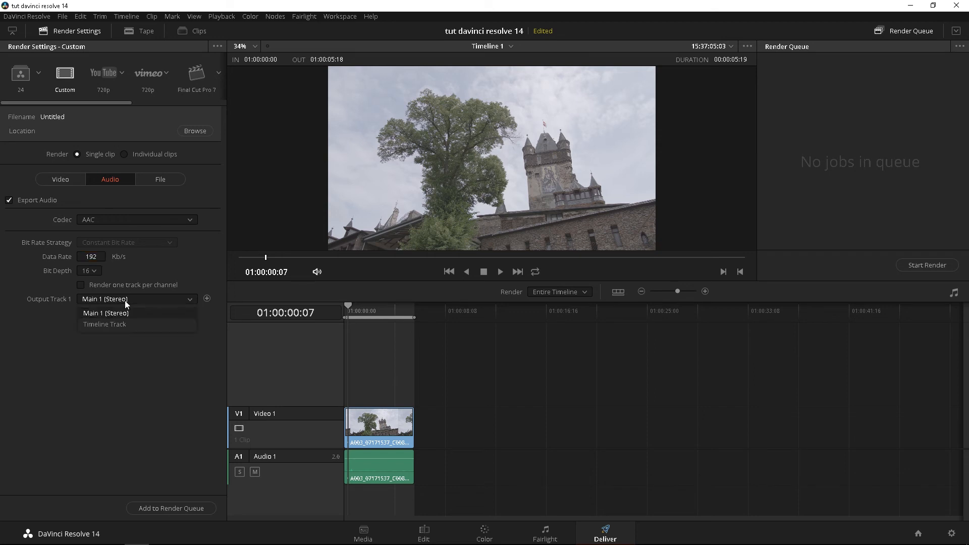
{"action": "left_click", "coordinate": [173, 258]}
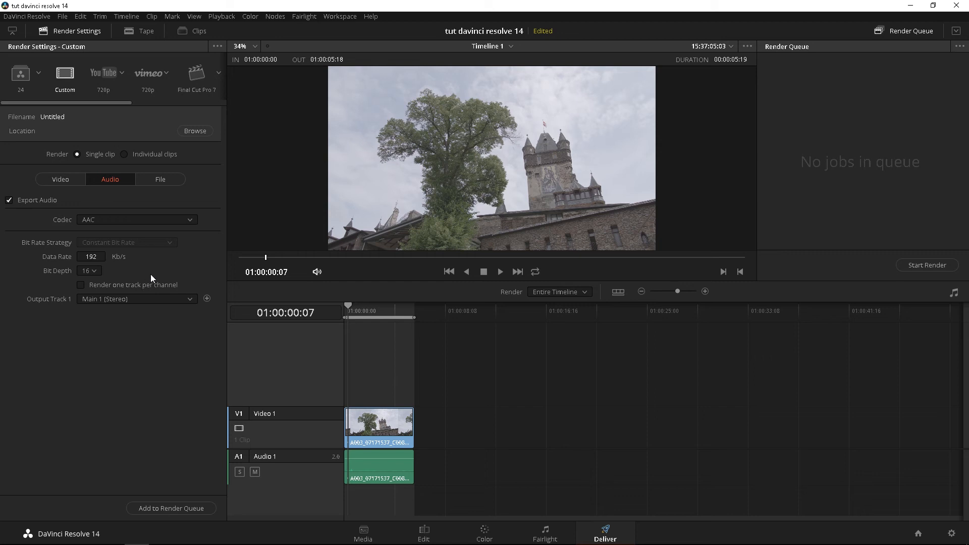
Compare timeline and custom file naming in the file settings, and look through the render speed options
{"action": "left_click", "coordinate": [158, 179]}
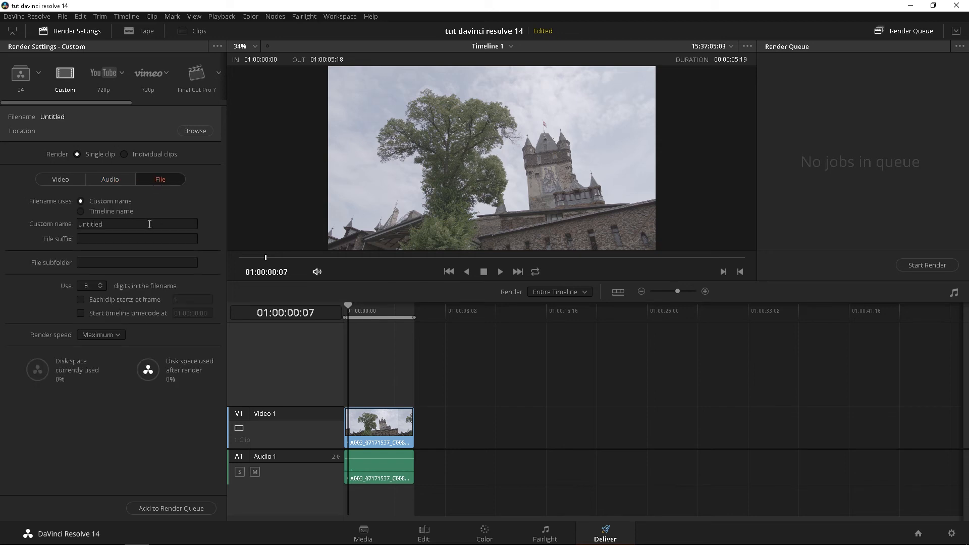
{"action": "left_click", "coordinate": [84, 211]}
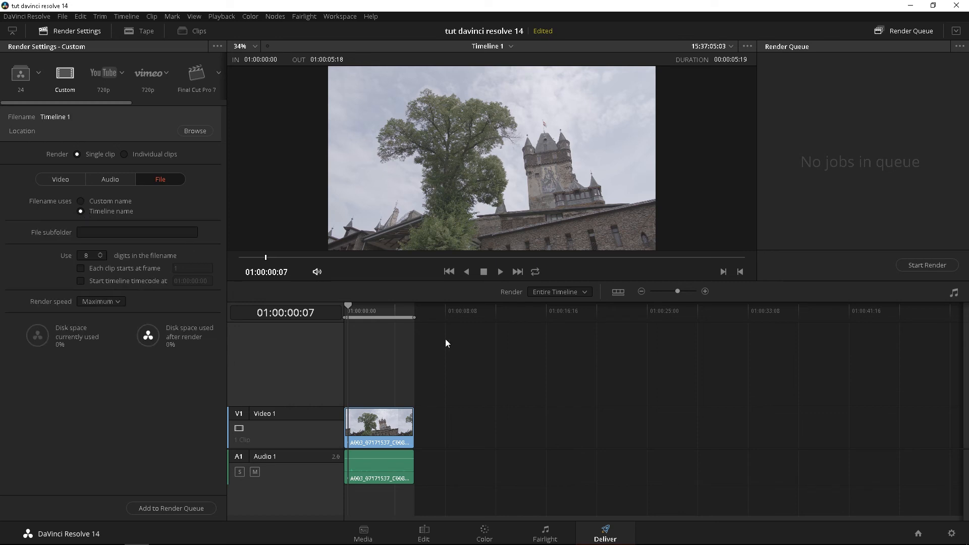
{"action": "left_click", "coordinate": [82, 201]}
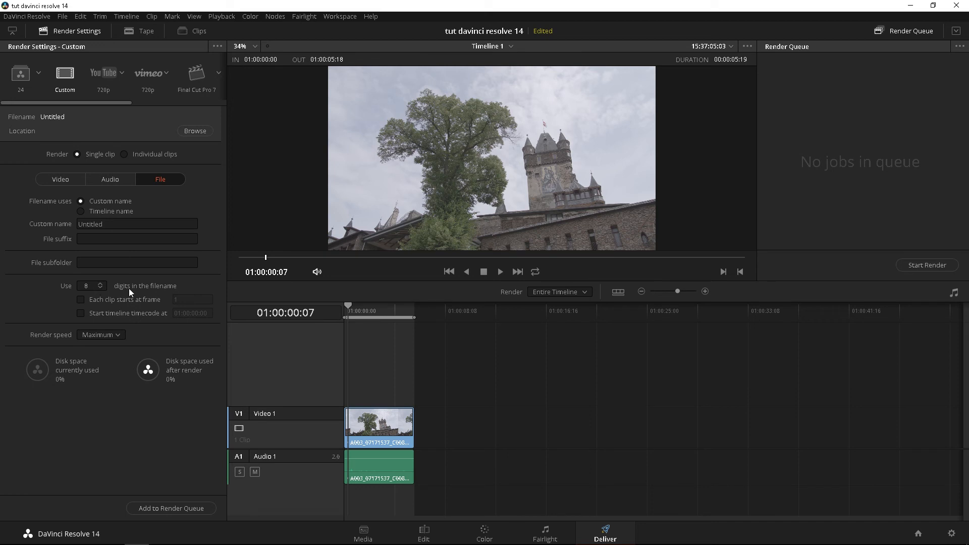
{"action": "left_click", "coordinate": [97, 335]}
{"action": "left_click", "coordinate": [106, 438]}
{"action": "left_click", "coordinate": [113, 336]}
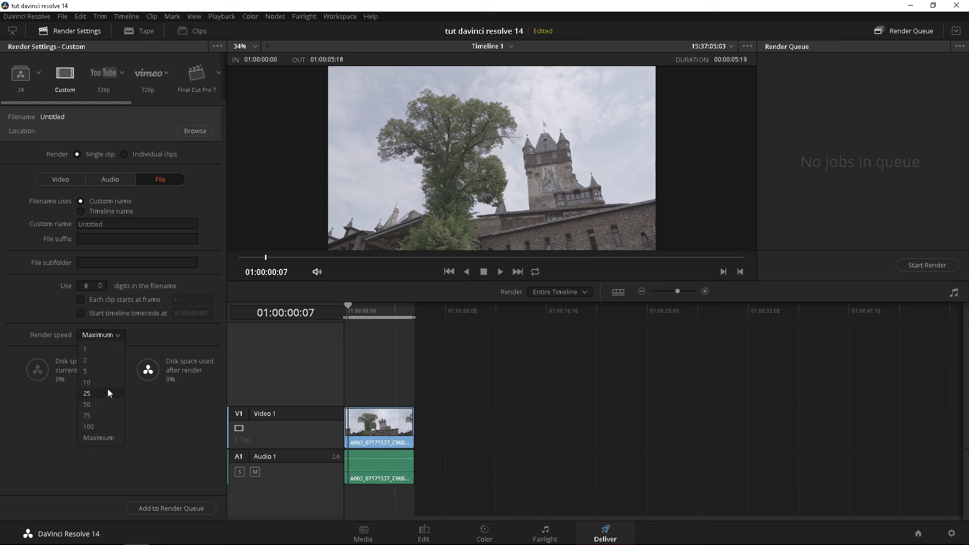
{"action": "left_click", "coordinate": [196, 334]}
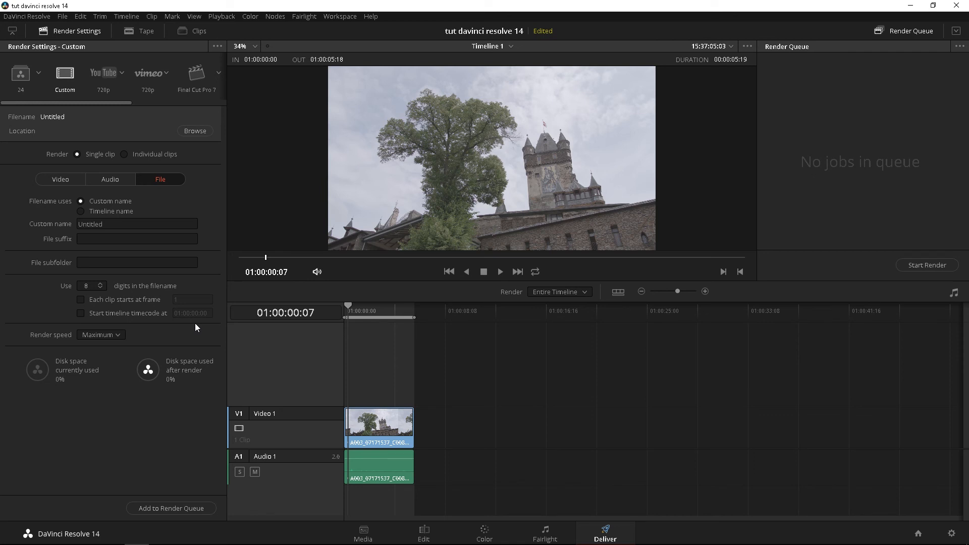
Try to add a render job without choosing a destination, and look back through the audio and file settings
{"action": "left_click", "coordinate": [177, 510]}
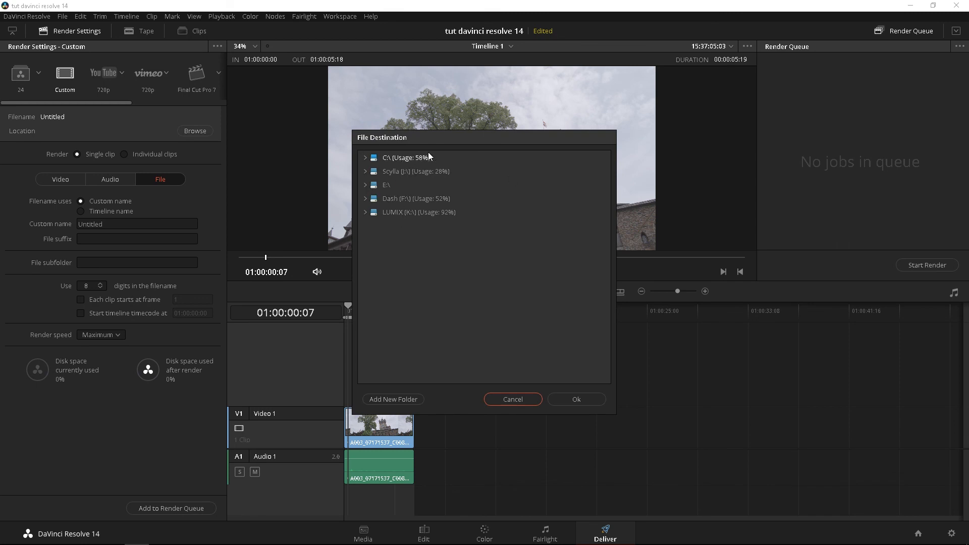
{"action": "left_click", "coordinate": [513, 399]}
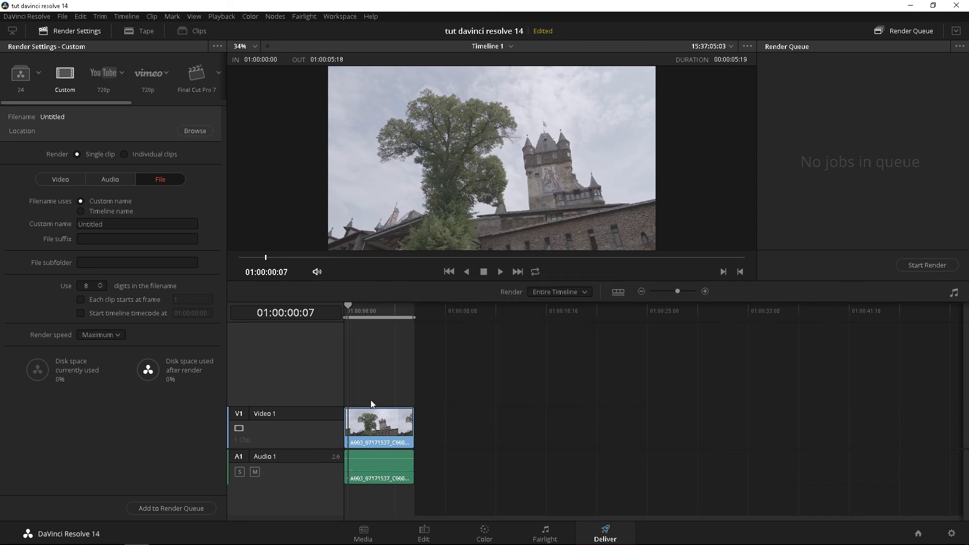
{"action": "left_click", "coordinate": [42, 179]}
{"action": "left_click", "coordinate": [110, 179]}
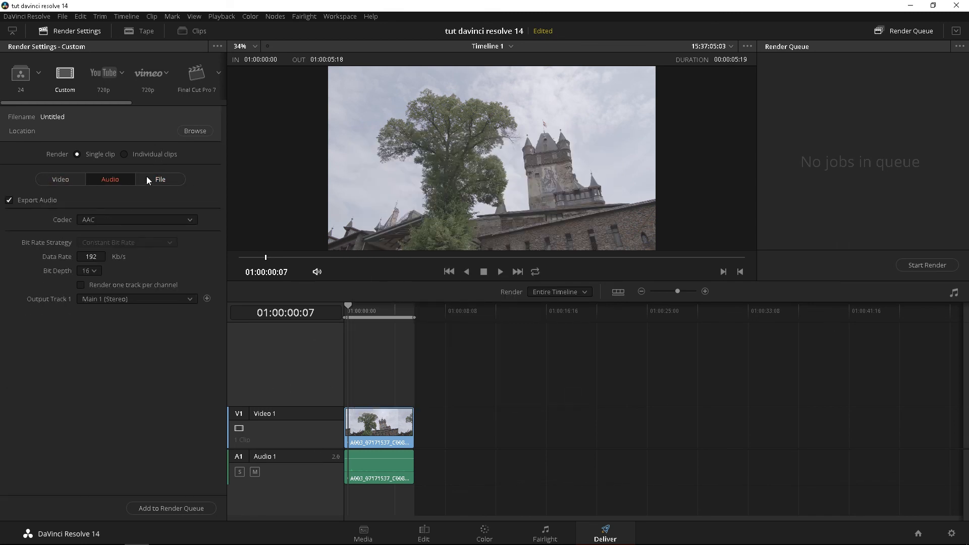
{"action": "left_click", "coordinate": [166, 180]}
Set the render location to the My Documents folder on the Scylla (J:) drive and add the job to the render queue
{"action": "left_click", "coordinate": [195, 130]}
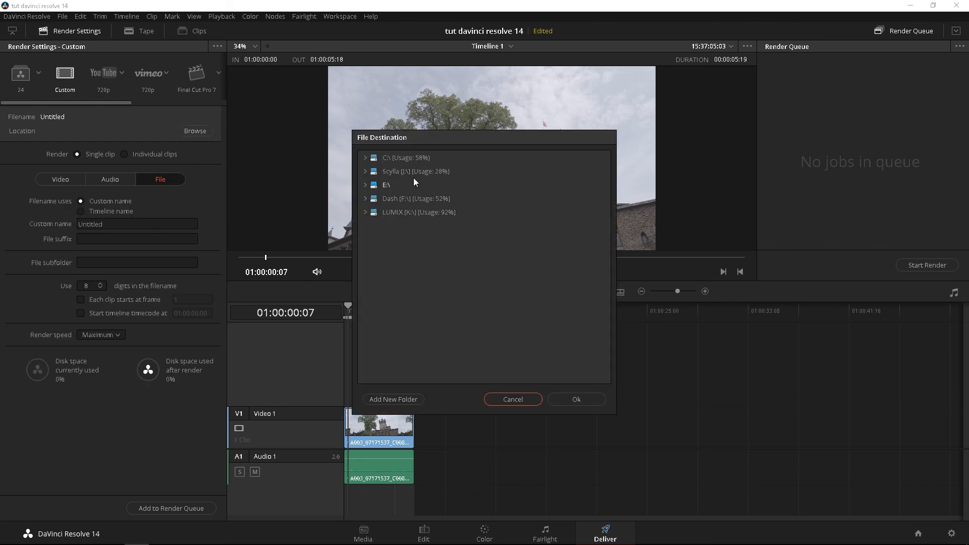
{"action": "left_click", "coordinate": [399, 174]}
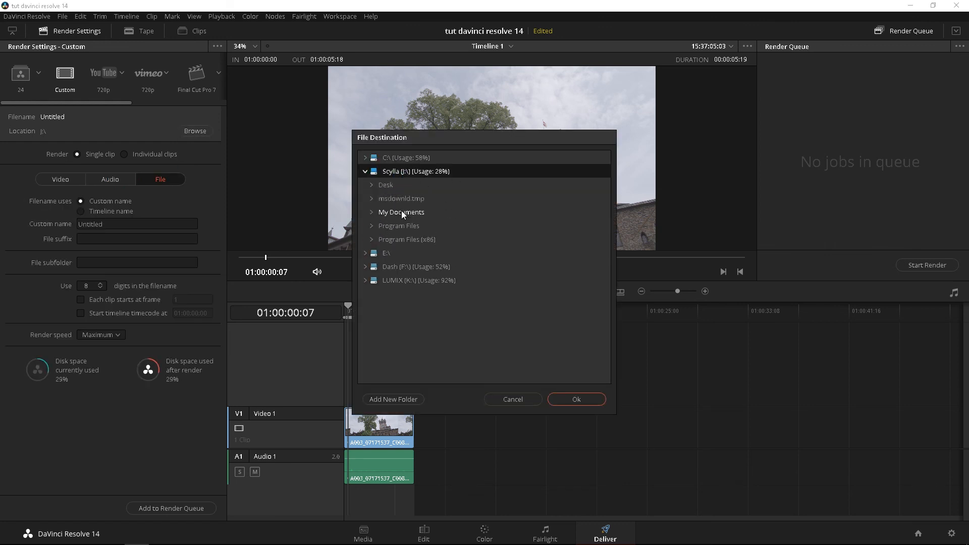
{"action": "left_click", "coordinate": [397, 210]}
{"action": "left_click", "coordinate": [561, 402]}
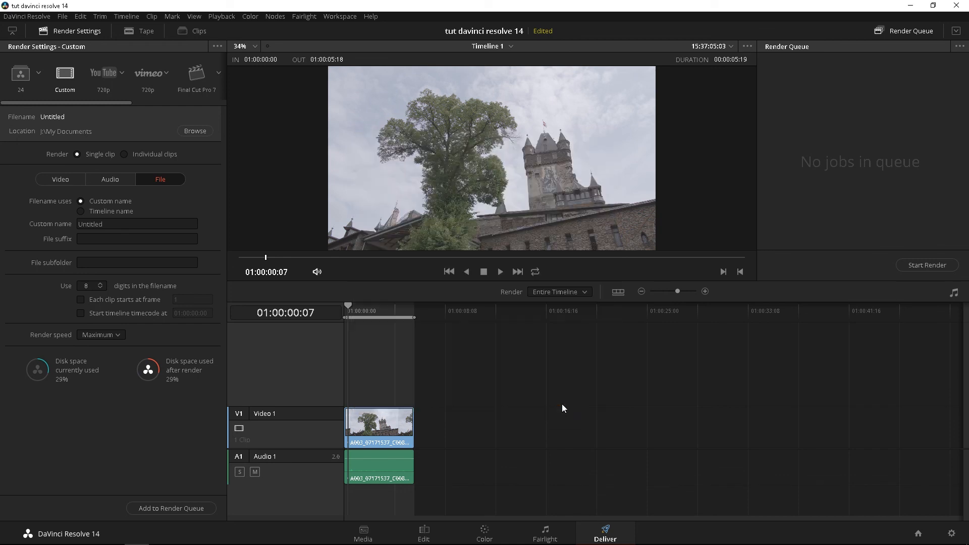
{"action": "left_click", "coordinate": [177, 506]}
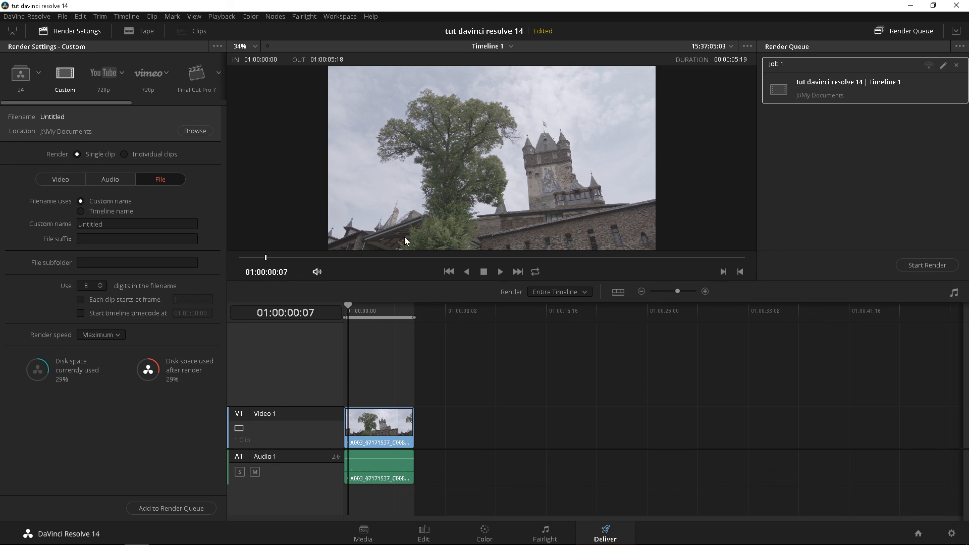
Scrub the preview to 01:00:01:14 and enlarge the clip's display in the timeline
{"action": "left_click_drag", "start_coordinate": [404, 246], "coordinate": [492, 254]}
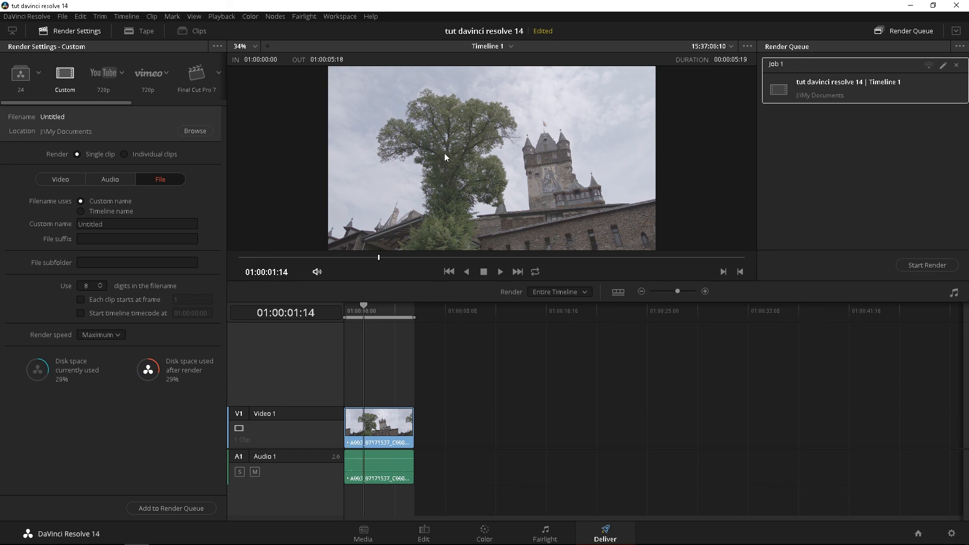
{"action": "left_click", "coordinate": [641, 292]}
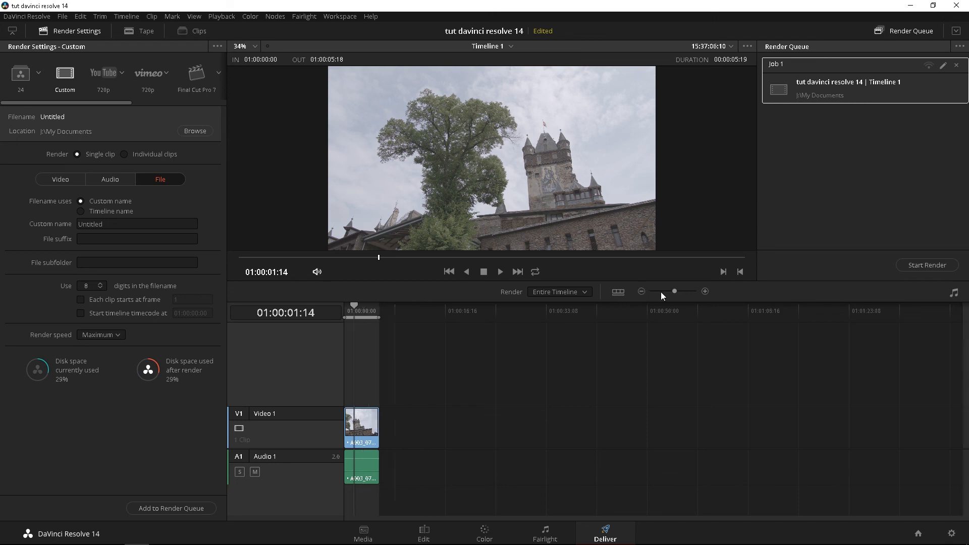
{"action": "left_click", "coordinate": [705, 291]}
{"action": "left_click", "coordinate": [705, 291]}
Limit the render range to 01:00:00:17 through 01:00:02:02, check it with the playhead, and restore the range to Entire Timeline
{"action": "left_click", "coordinate": [536, 291]}
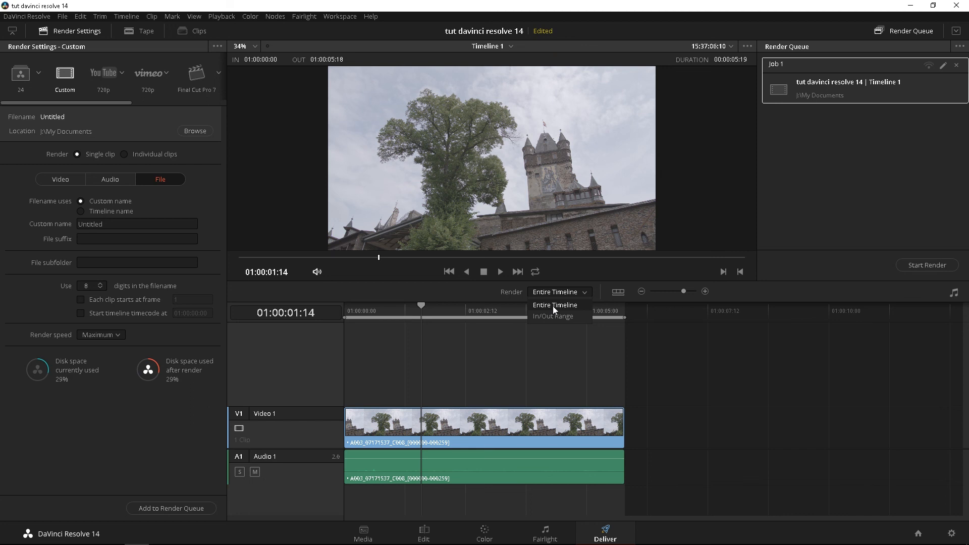
{"action": "left_click", "coordinate": [385, 306]}
{"action": "left_click_drag", "start_coordinate": [344, 318], "coordinate": [379, 318]}
{"action": "left_click_drag", "start_coordinate": [624, 317], "coordinate": [447, 317]}
{"action": "left_click_drag", "start_coordinate": [386, 306], "coordinate": [398, 306]}
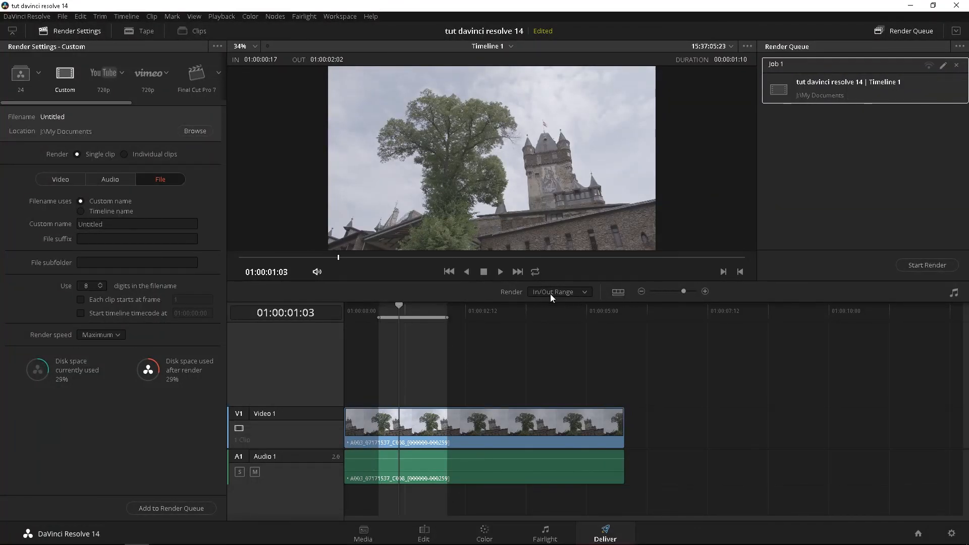
{"action": "left_click", "coordinate": [562, 305]}
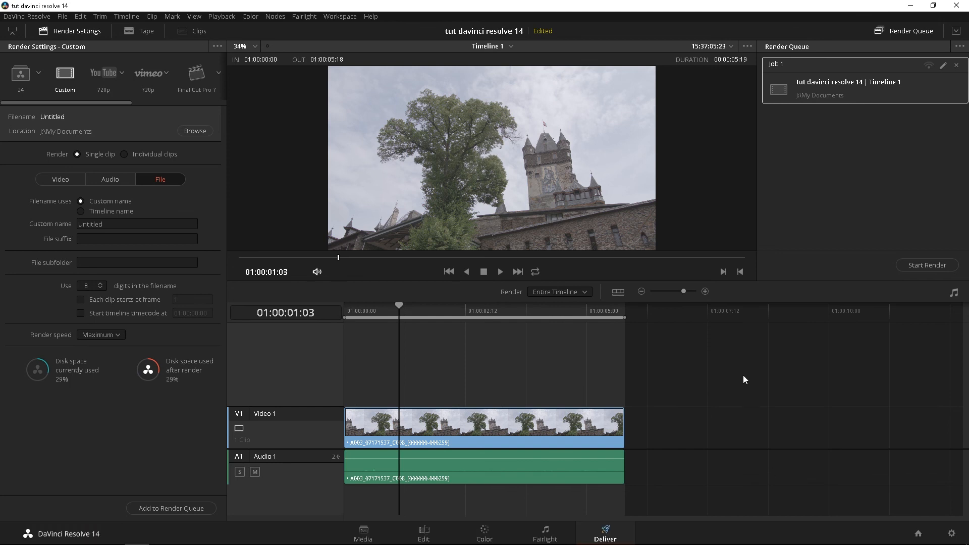
Reduce the video track height in the timeline view options
{"action": "left_click", "coordinate": [618, 292]}
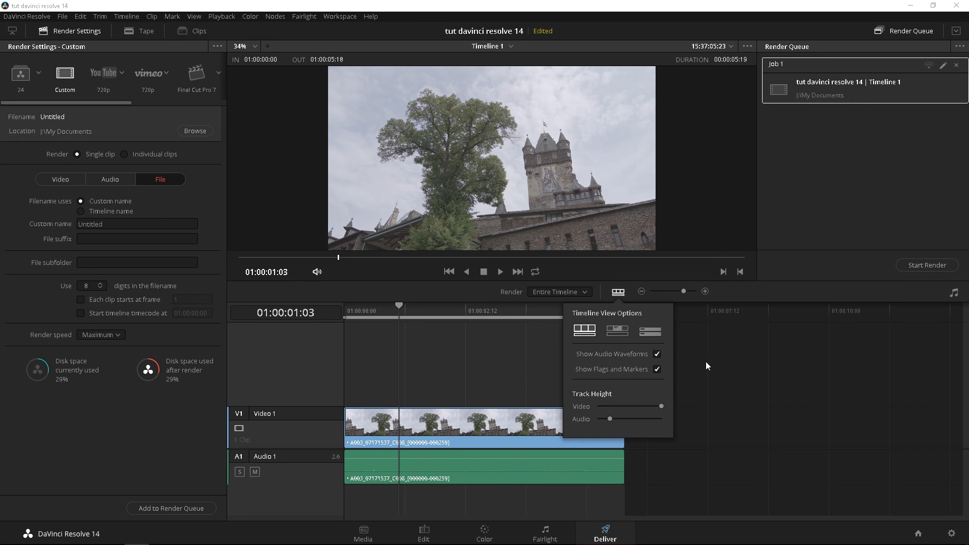
{"action": "left_click", "coordinate": [616, 407]}
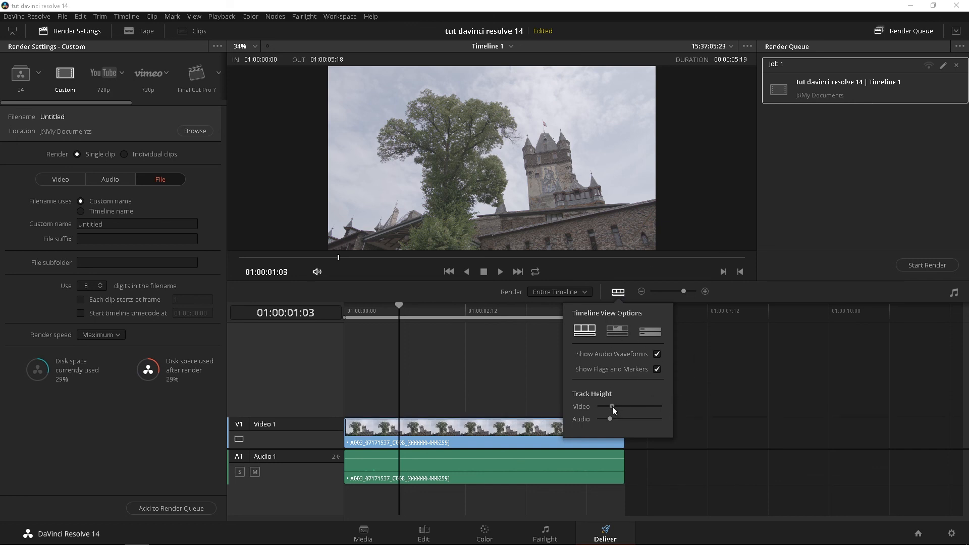
{"action": "left_click", "coordinate": [729, 388]}
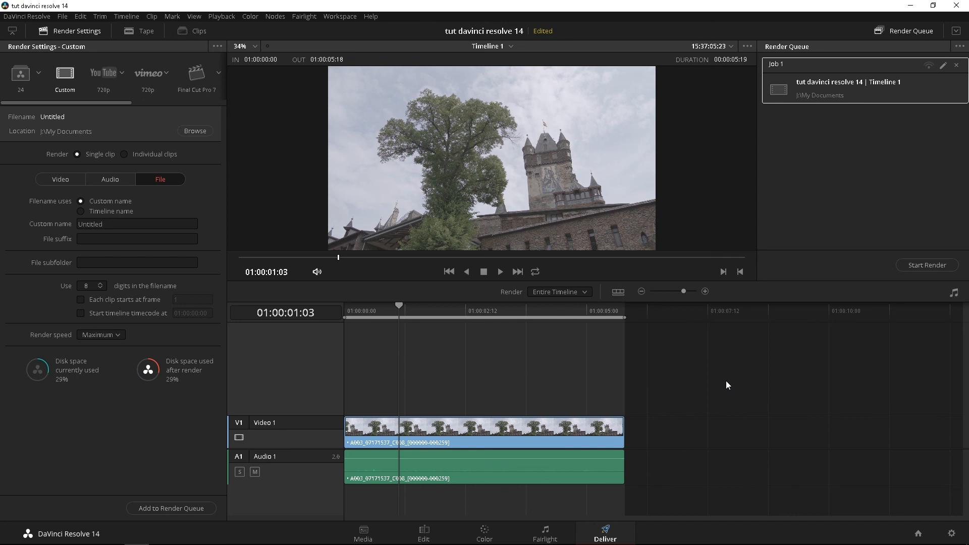